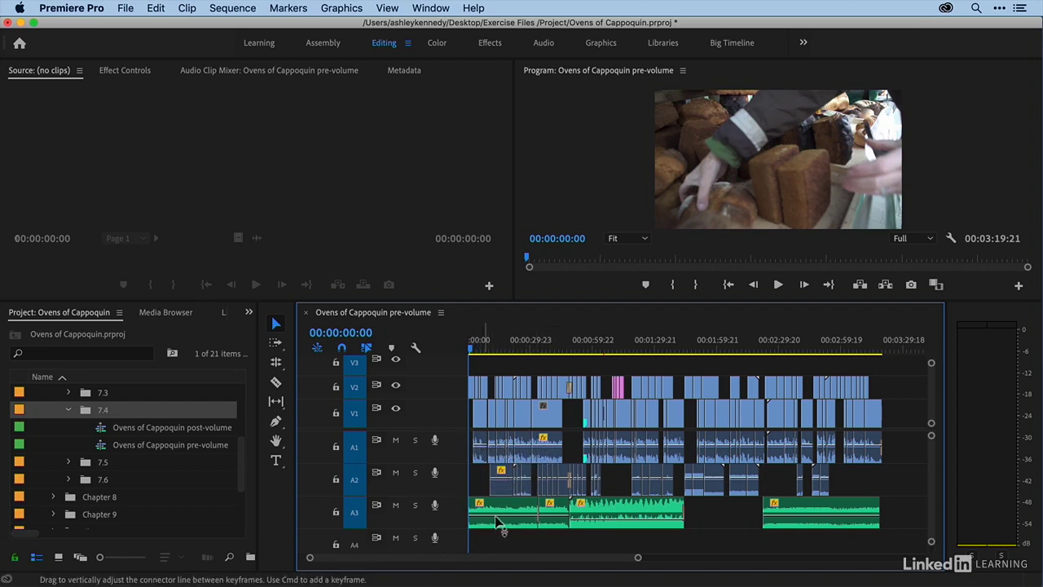
Step: Shrink the height of audio track A3, and expand it again so its waveform and level line are visible
click(355, 512)
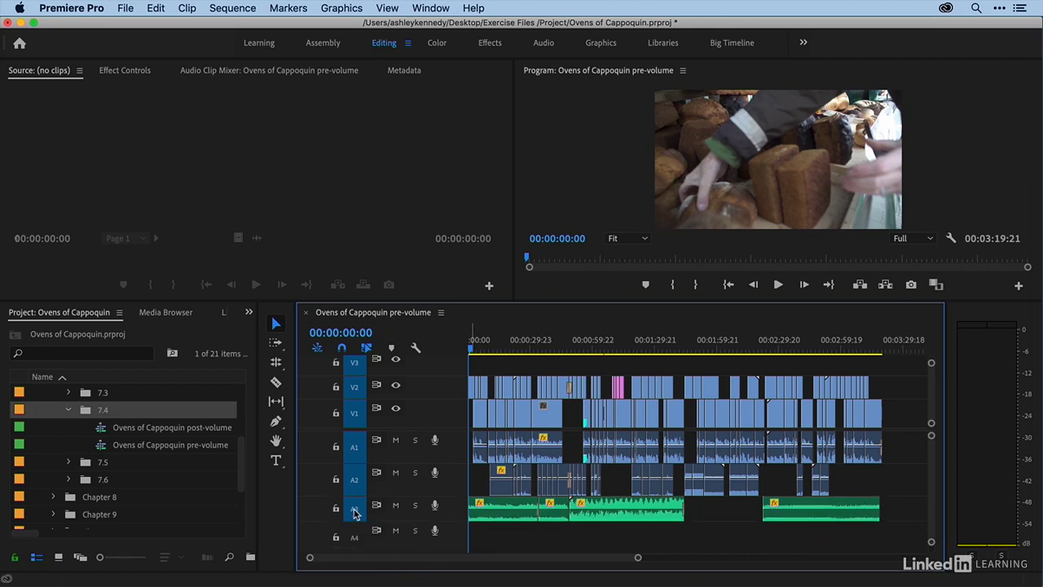
scroll(354, 519, down, 2)
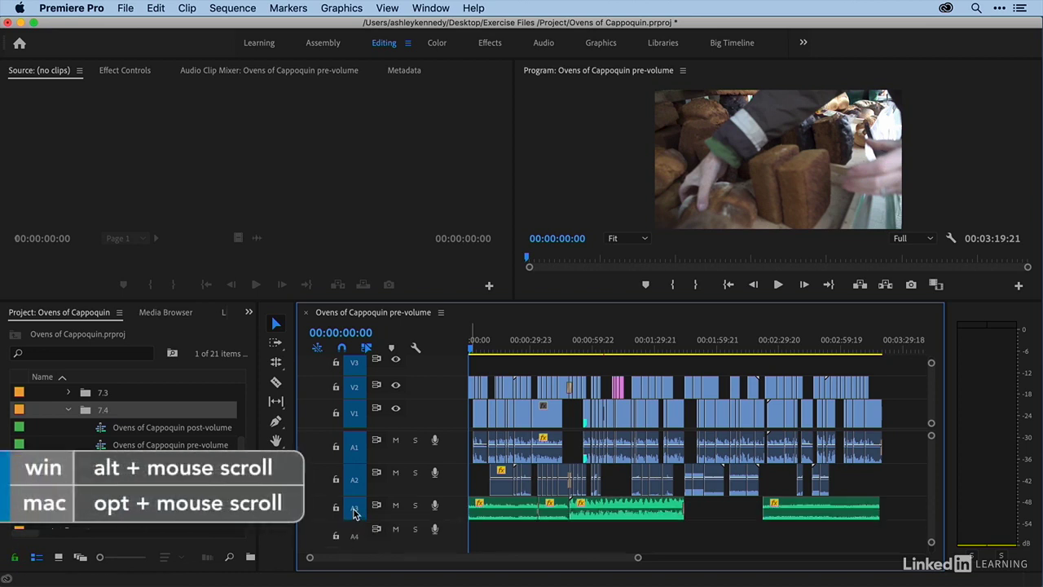
scroll(355, 512, up, 3)
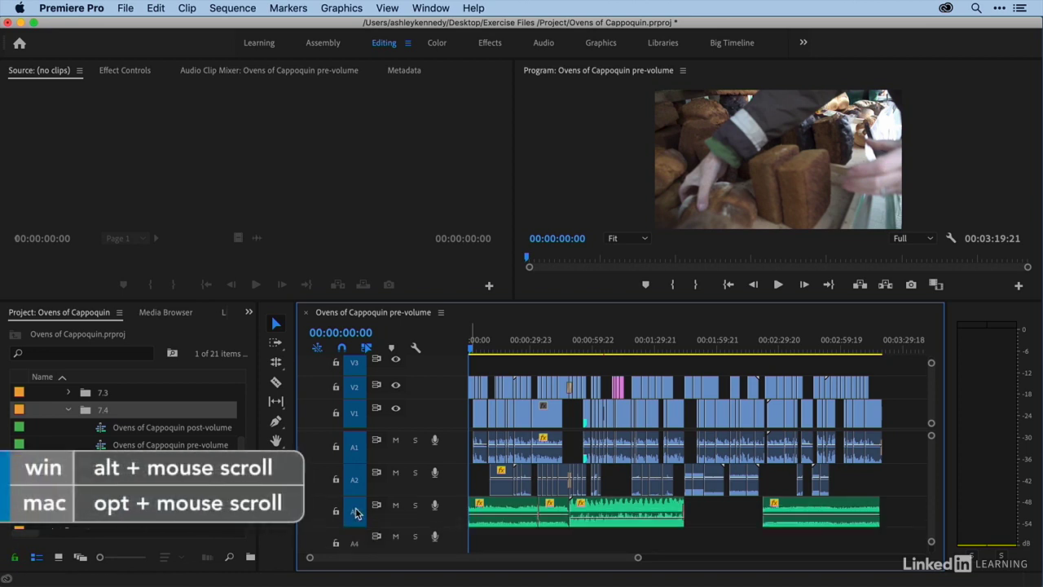
scroll(354, 512, down, 2)
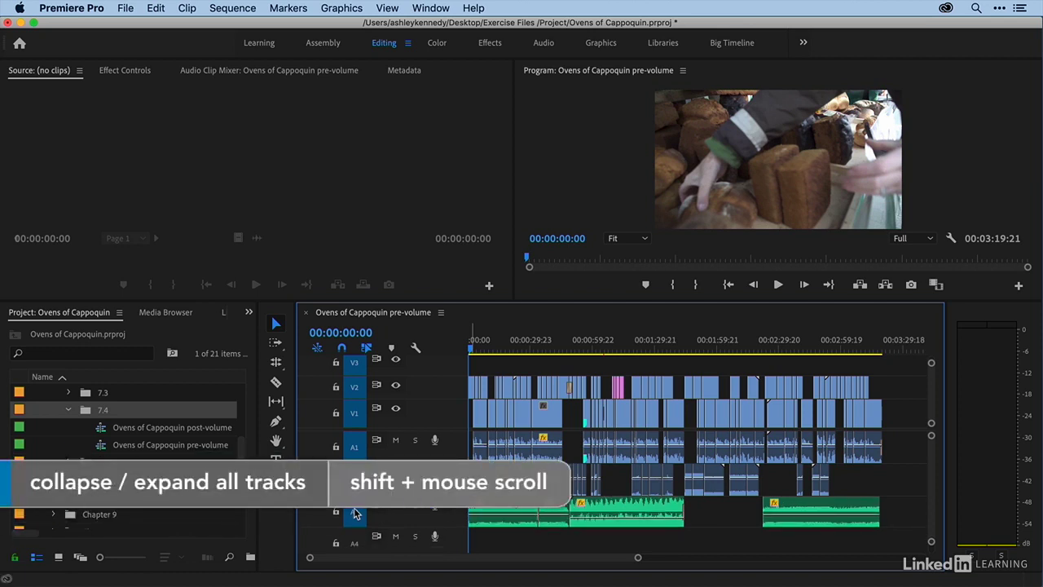
Step: Expand the height of all audio tracks together, and shrink them back to a compact size
scroll(354, 513, up, 3)
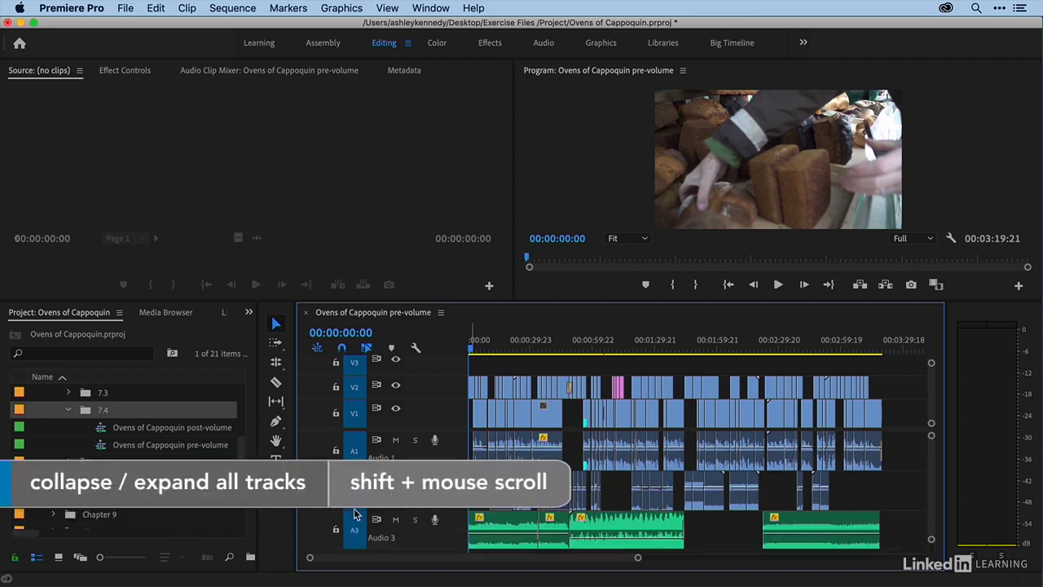
scroll(355, 513, down, 2)
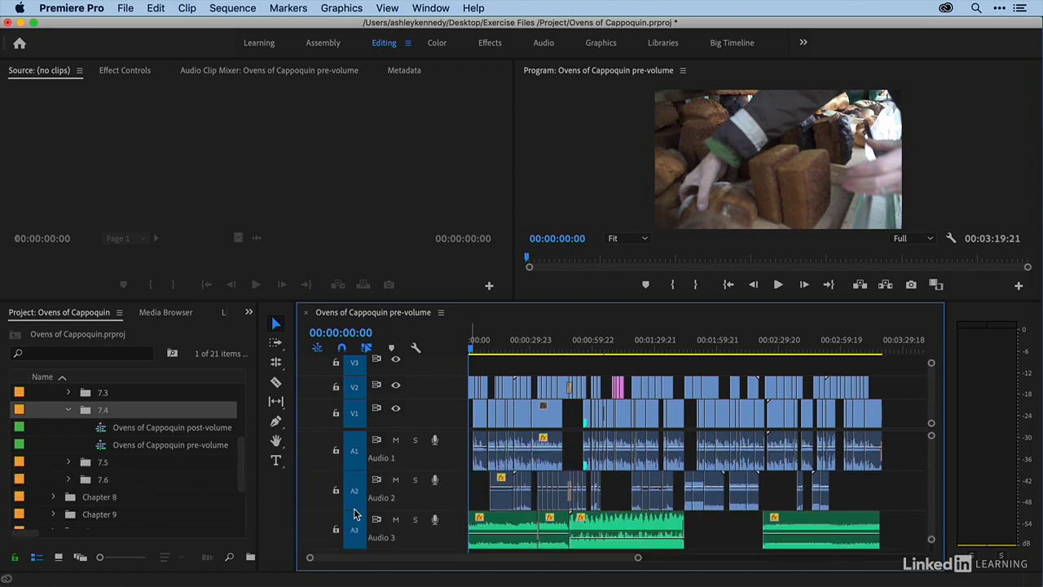
scroll(354, 513, down, 2)
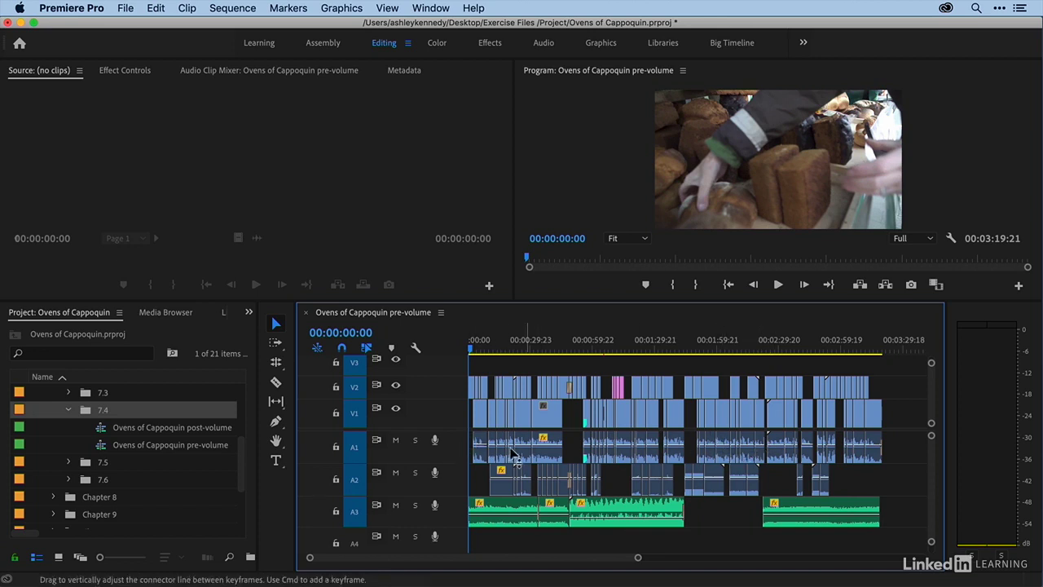
Step: Solo audio track A1 and place the playhead at 00:00:03:12 within a close view of its first clip
click(416, 441)
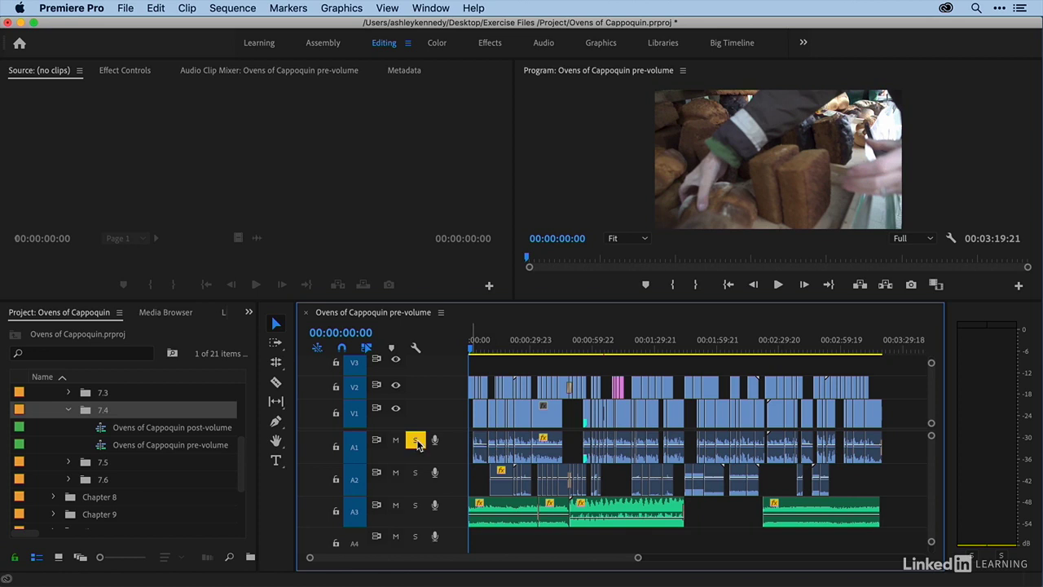
click(477, 348)
key(equal)
key(equal)
key(equal)
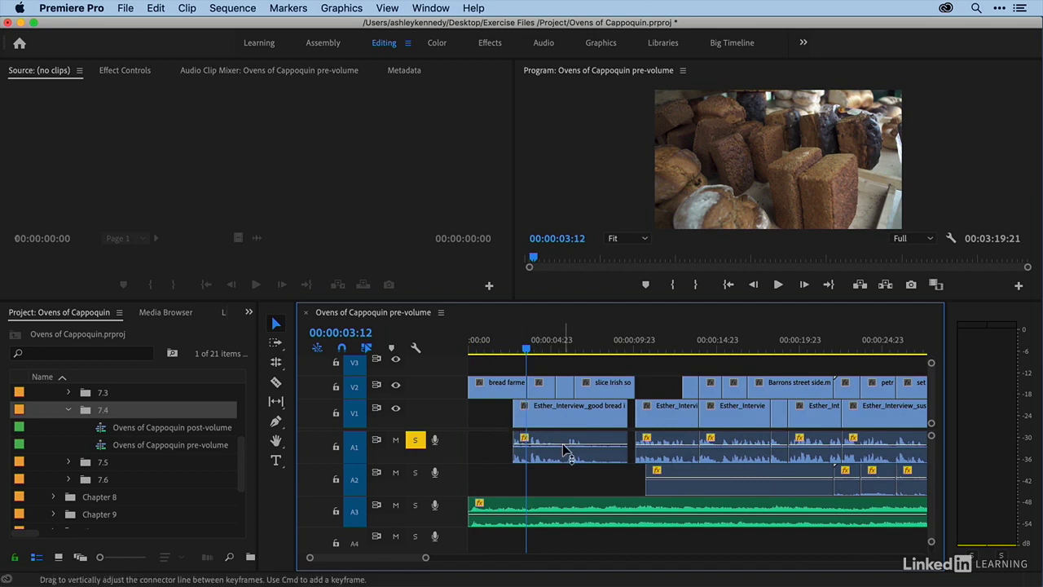
Step: Adjust the volume line of the first interview clip on A1, and lower its volume in six small steps
mouse_move(568, 450)
mouse_down()
mouse_move(568, 438)
mouse_move(568, 451)
mouse_up()
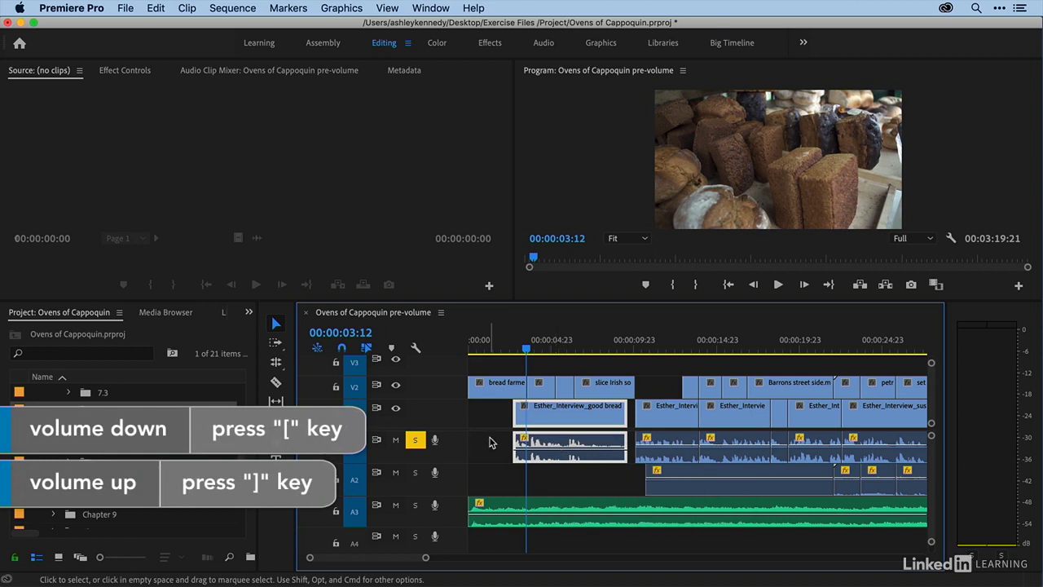
key(bracketleft)
key(bracketleft)
key(bracketleft)
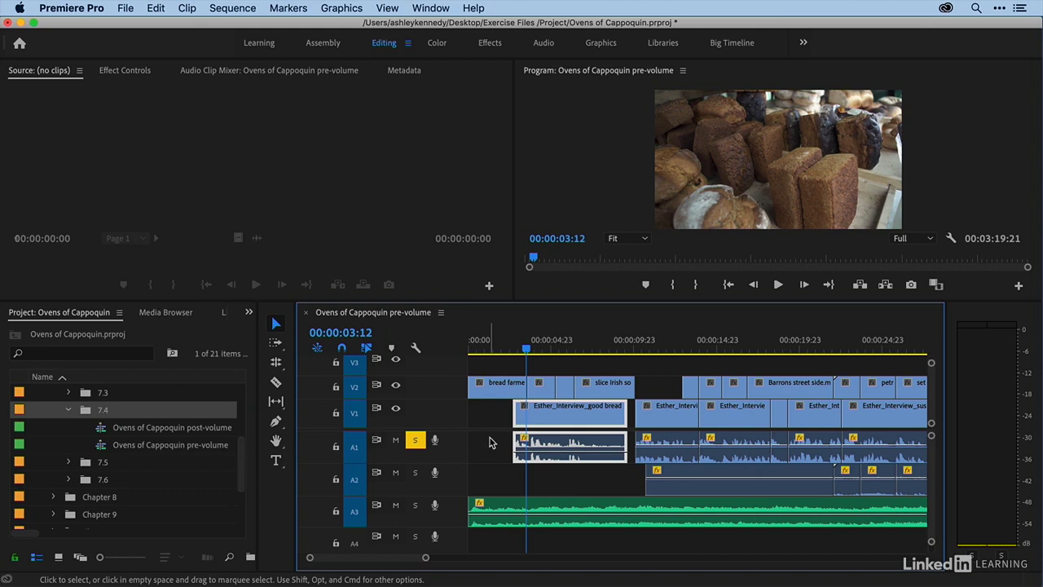
key(bracketleft)
key(bracketleft)
key(bracketleft)
Step: Raise the volume of the selected interview clip on A1 in two large steps
key(shift)
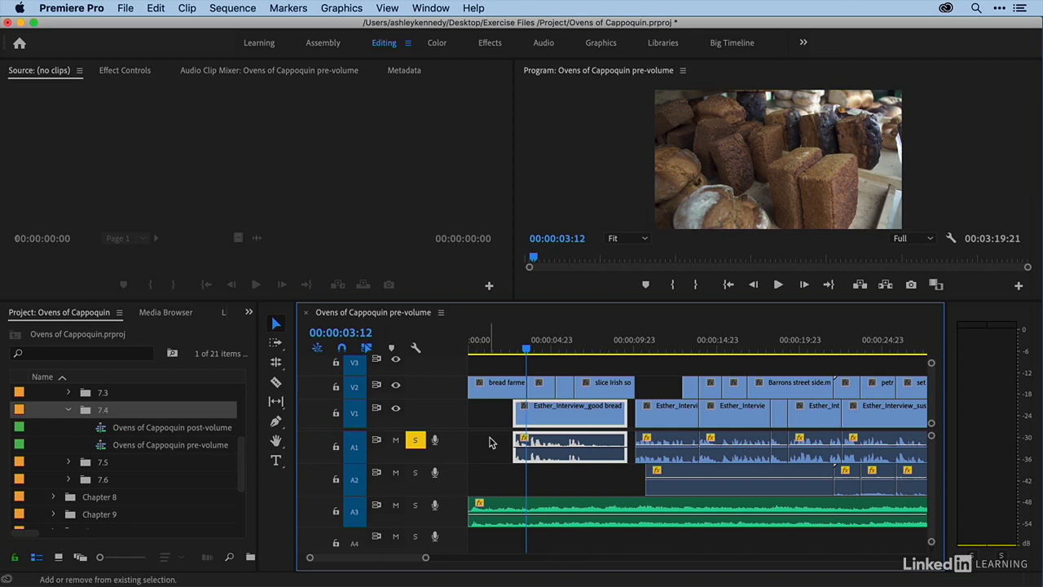
key(shift+bracketright)
key(shift+bracketright)
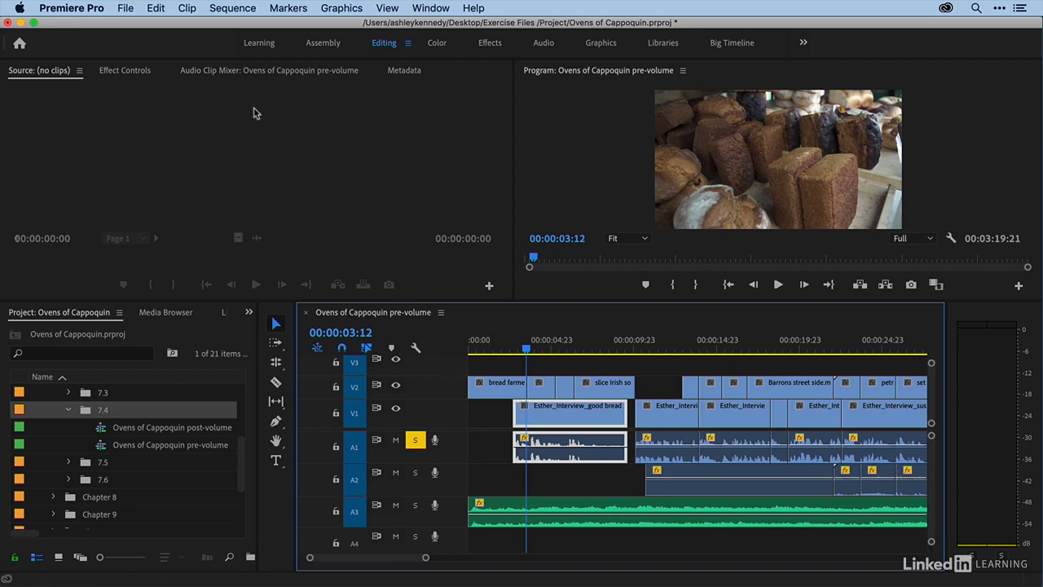
Step: Set the selected clip's Audio 1 level to 0.0 dB in the Audio Clip Mixer
click(211, 73)
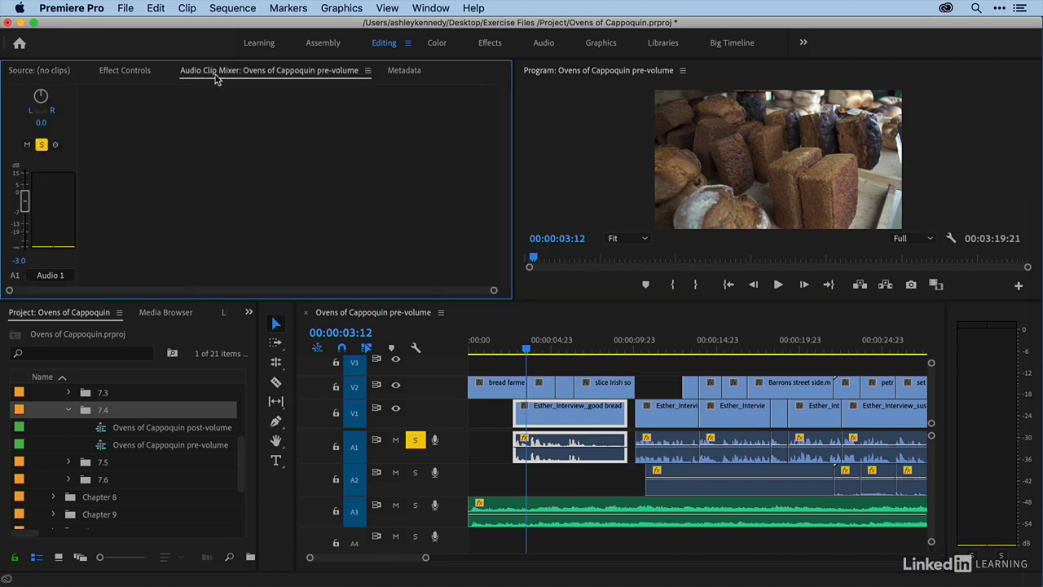
click(431, 8)
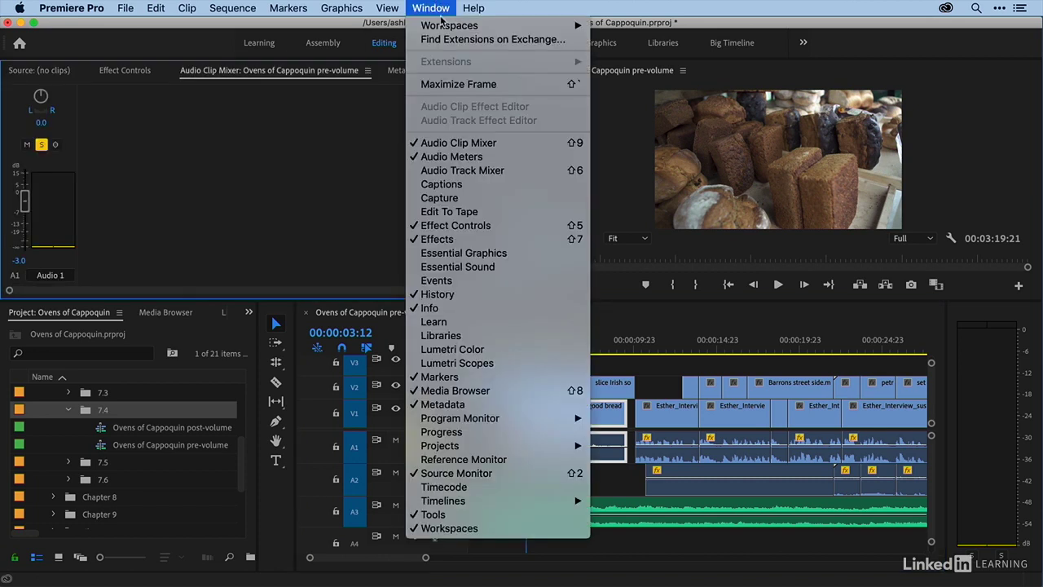
click(467, 145)
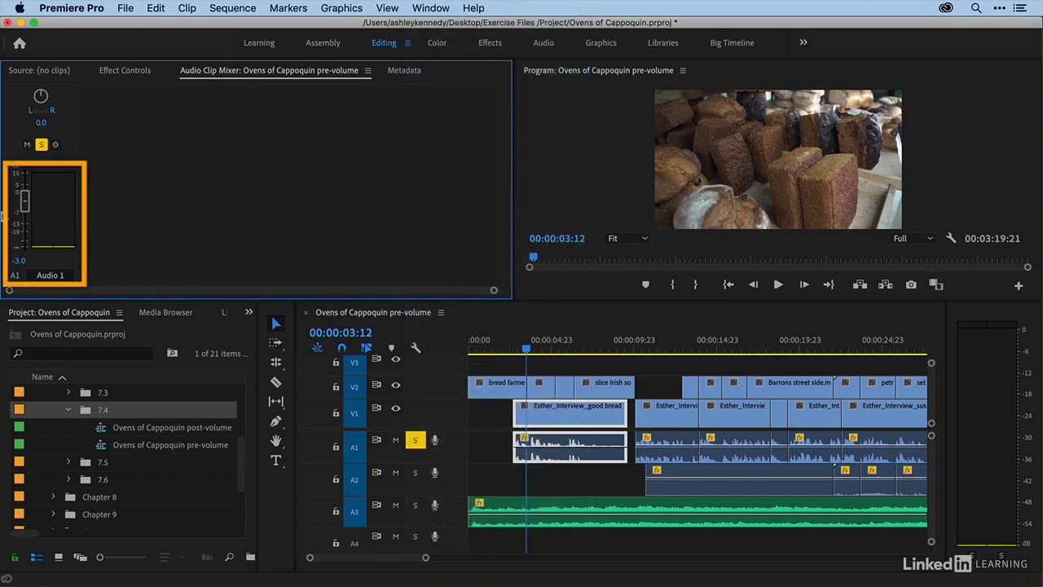
drag(24, 205, 25, 191)
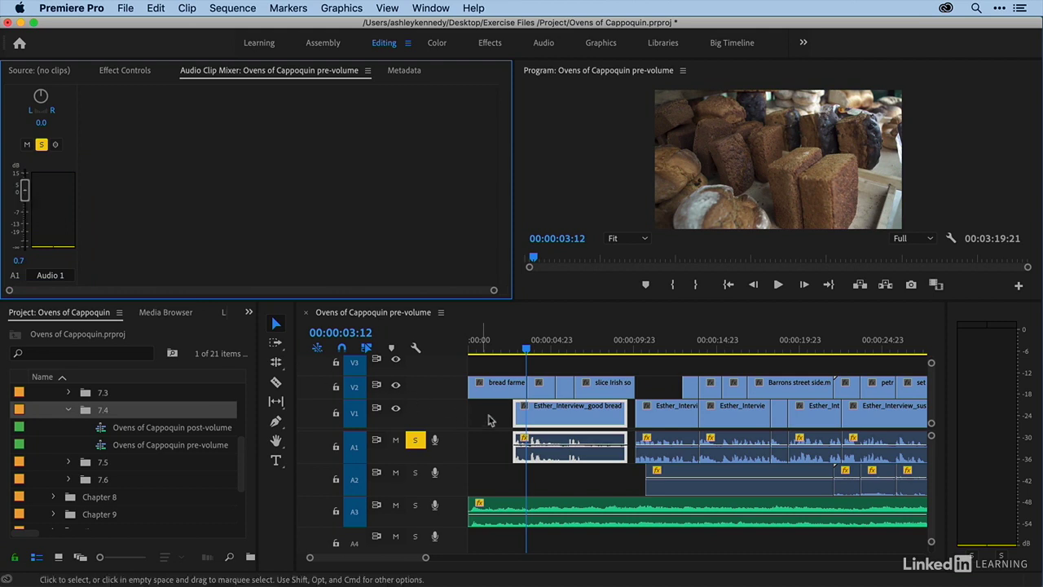
mouse_move(24, 190)
mouse_down()
mouse_move(26, 228)
mouse_move(27, 195)
mouse_up()
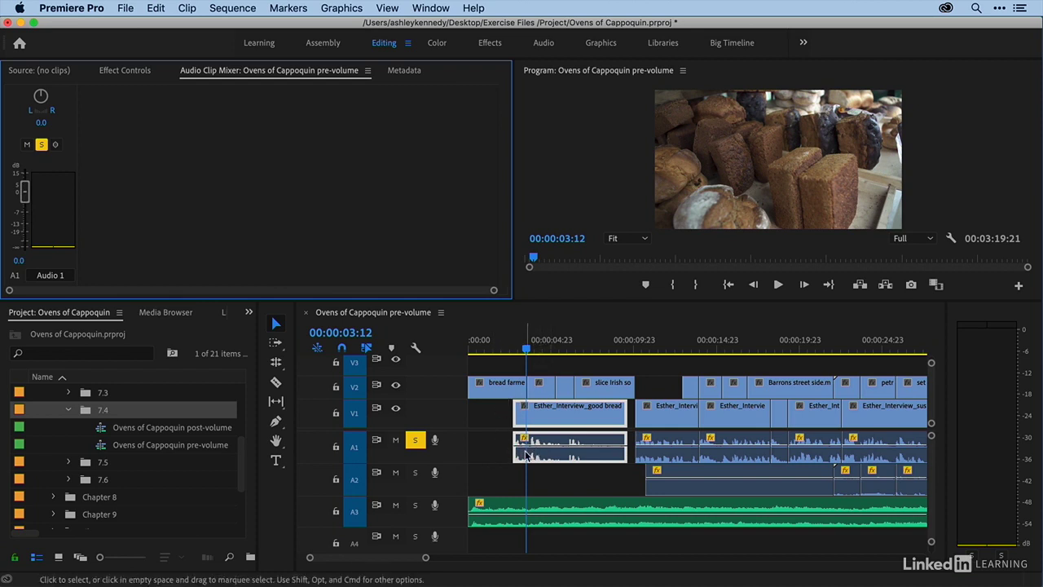
Step: Hide video track V2 and inspect the Audio Gain of the first interview clip without changing it
scroll(538, 454, right, 1)
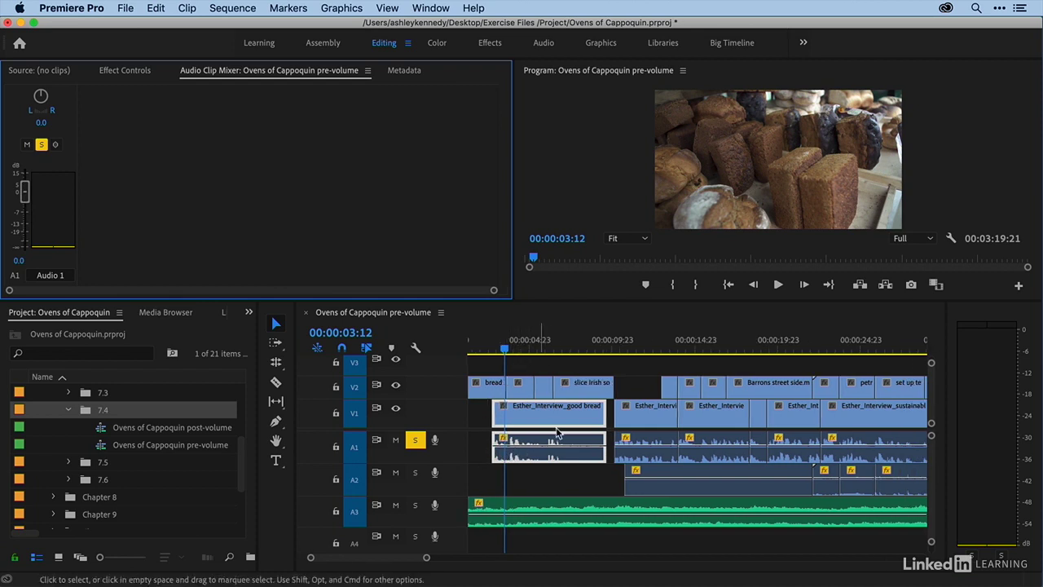
click(396, 386)
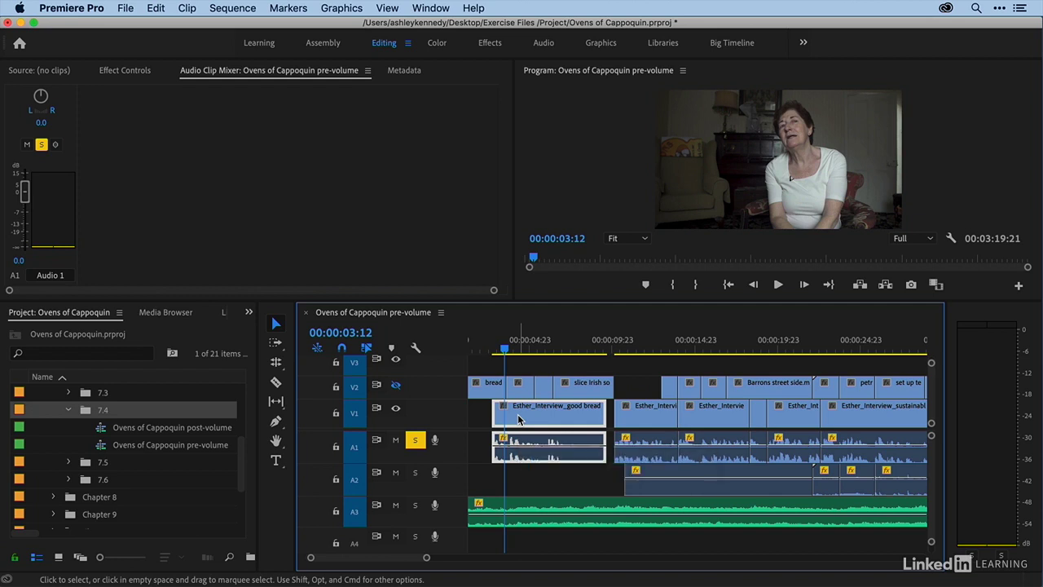
key(g)
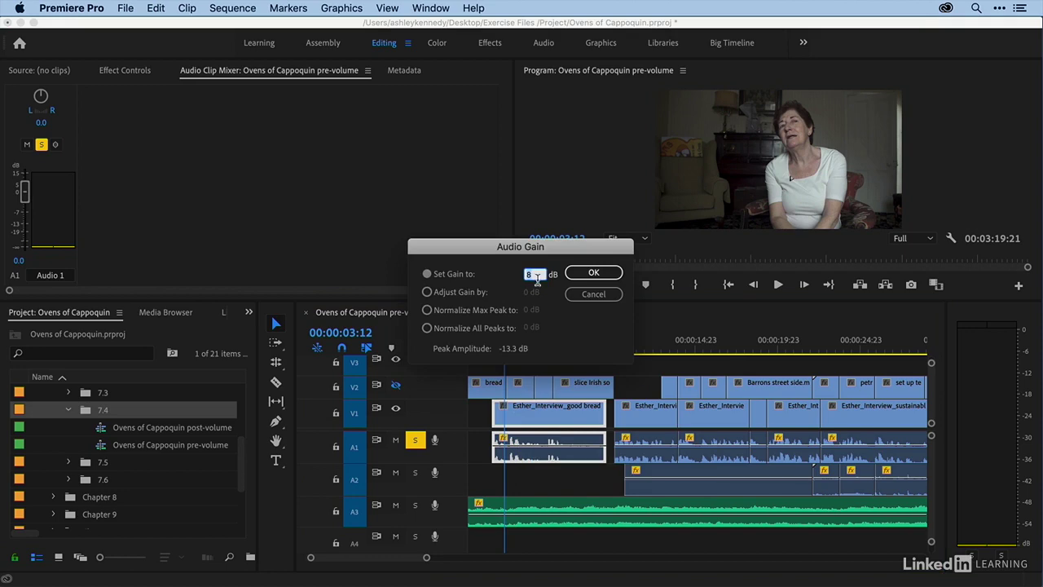
click(575, 296)
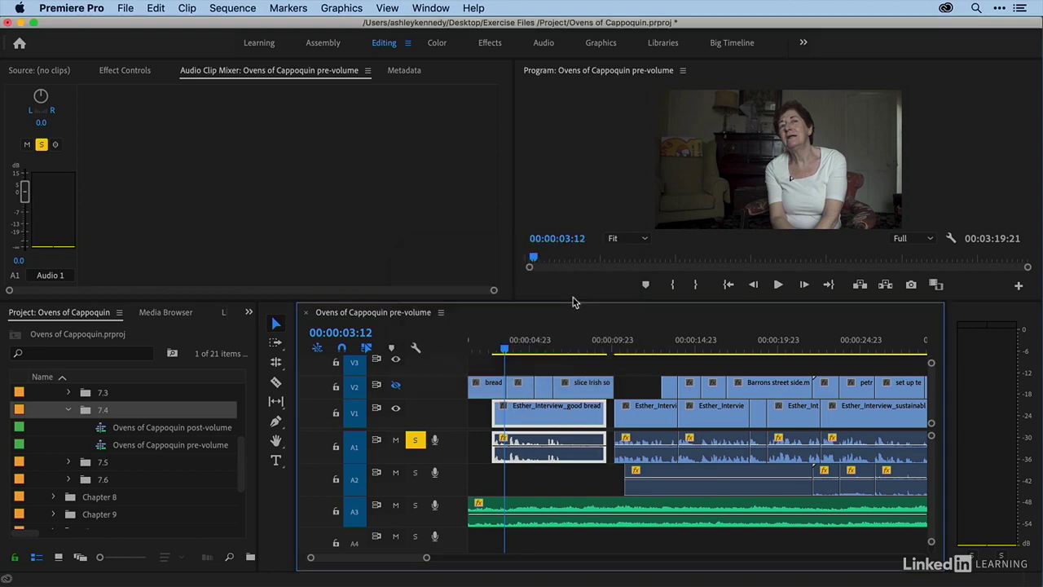
Step: Inspect the Audio Gain of the outdoor interview clip at 00:00:56:19 without changing it, and deselect the clip
click(594, 359)
key(backslash)
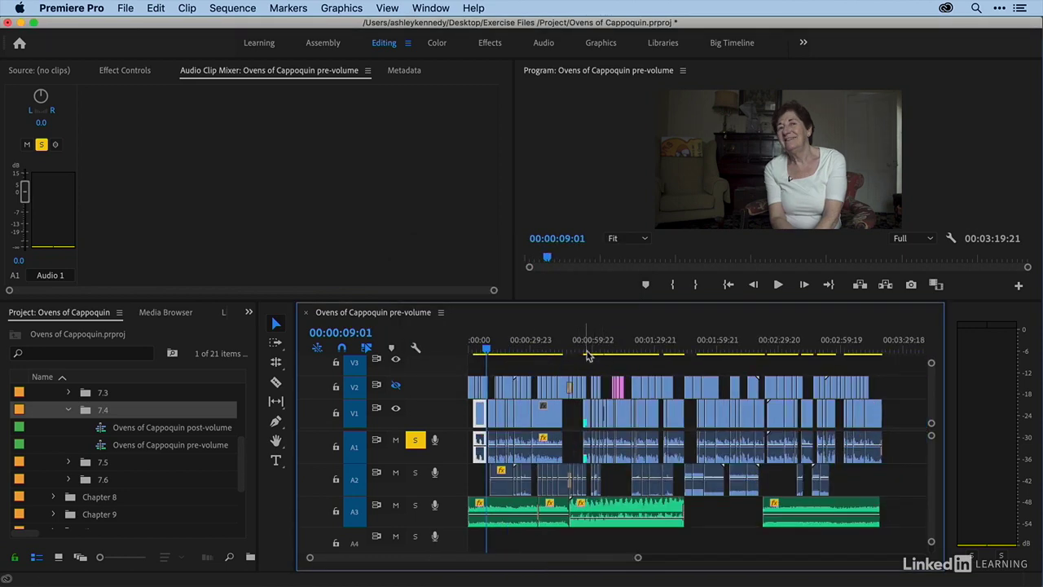
click(587, 355)
key(=)
click(667, 350)
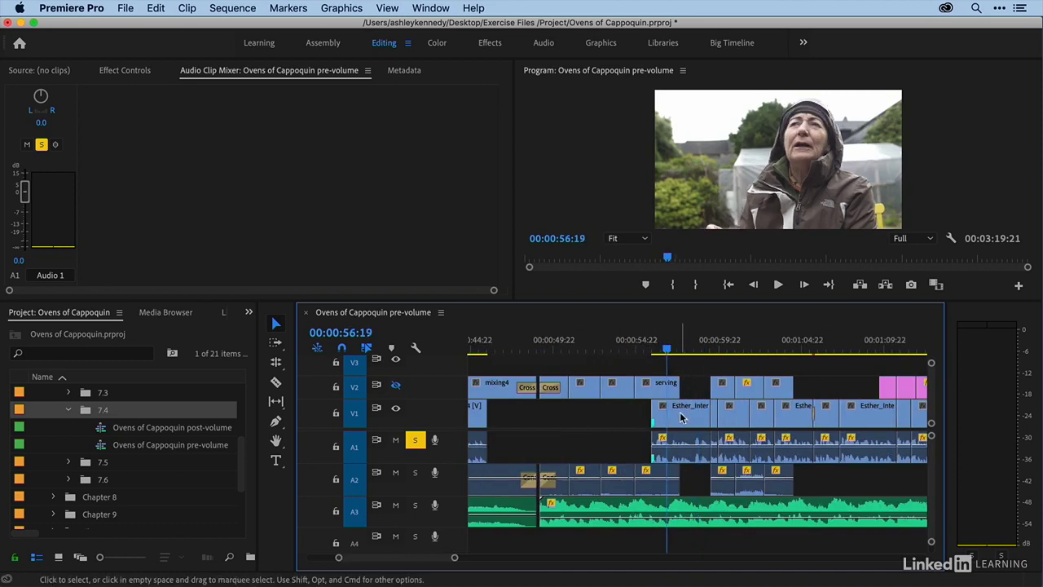
click(682, 417)
key(g)
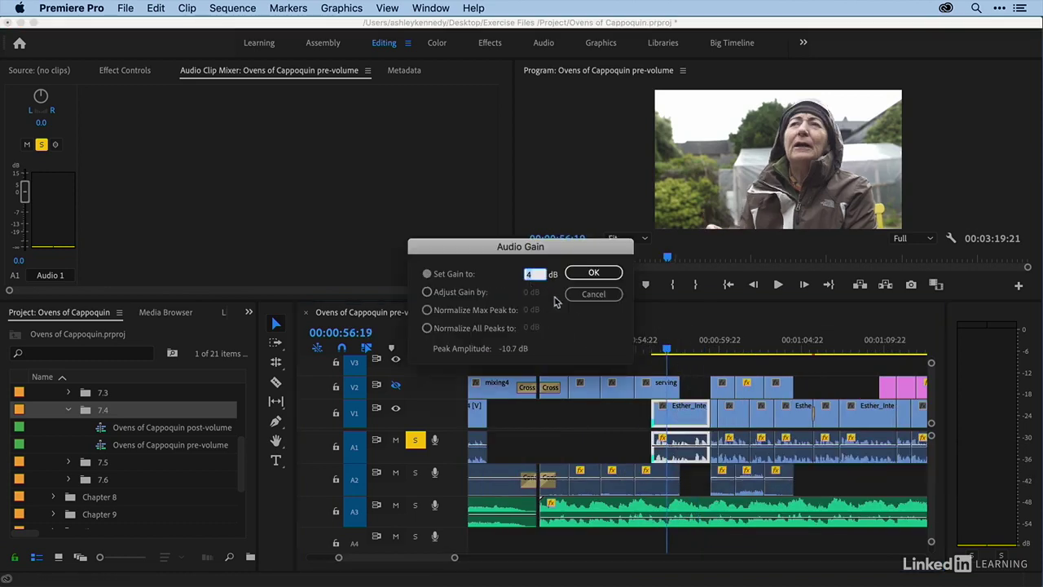
click(594, 294)
click(689, 365)
Step: Inspect the Audio Gain of the bakery interview clip at 00:02:29:18 without changing it, and deselect the clip
key(minus)
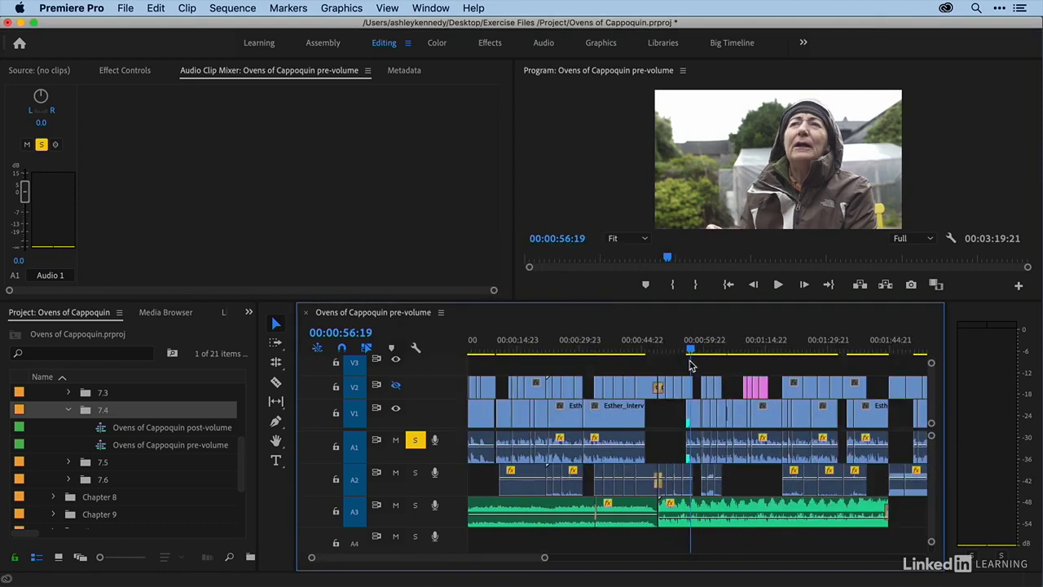
key(minus)
click(784, 351)
key(equal)
key(equal)
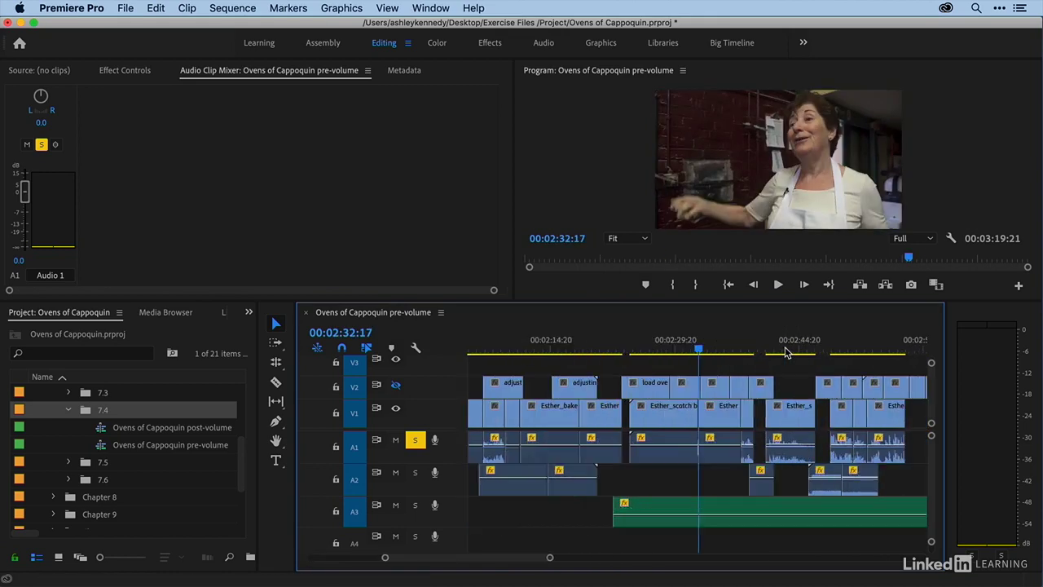
click(674, 349)
click(674, 416)
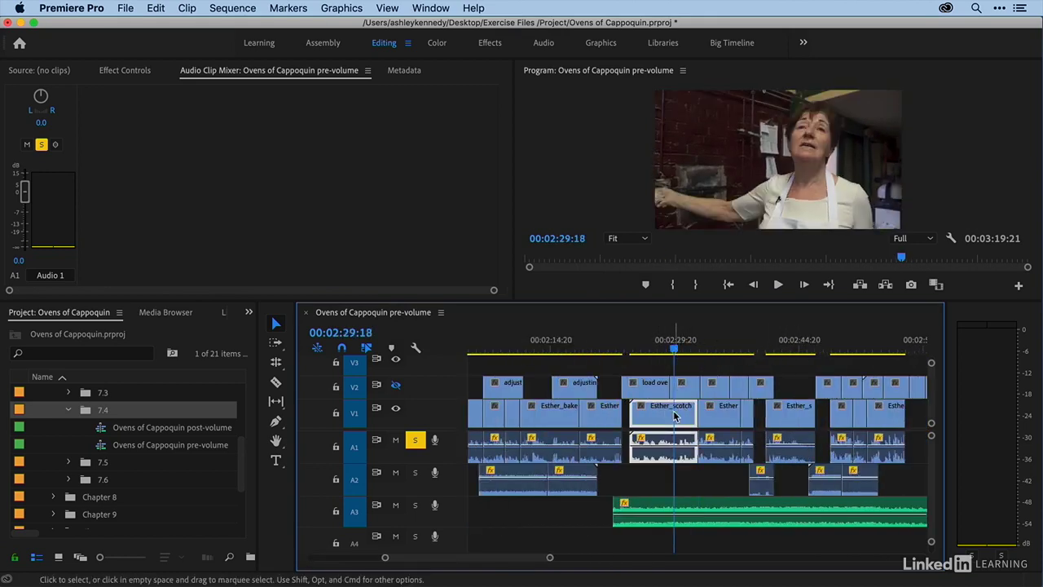
key(g)
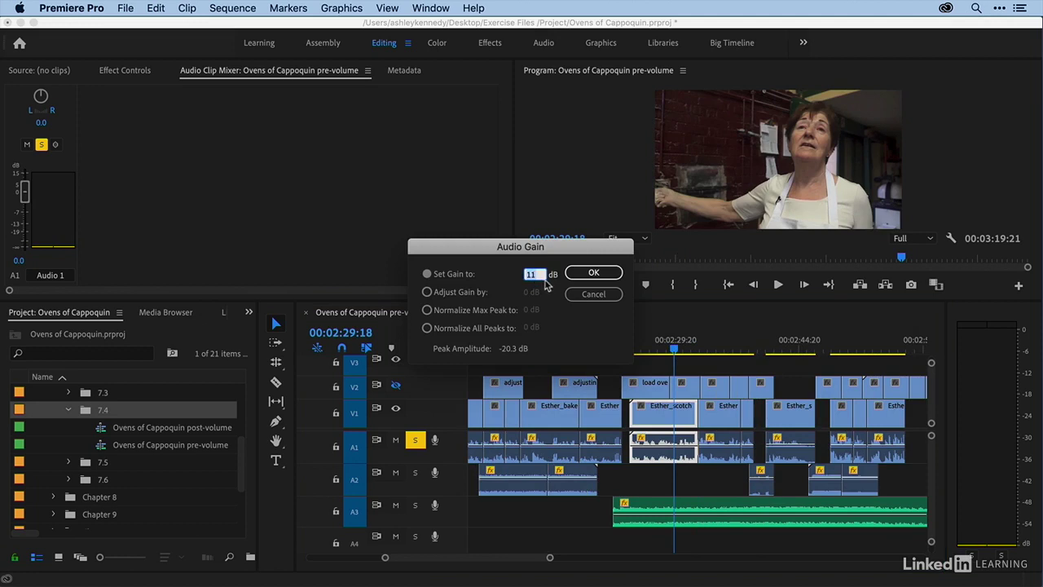
click(580, 293)
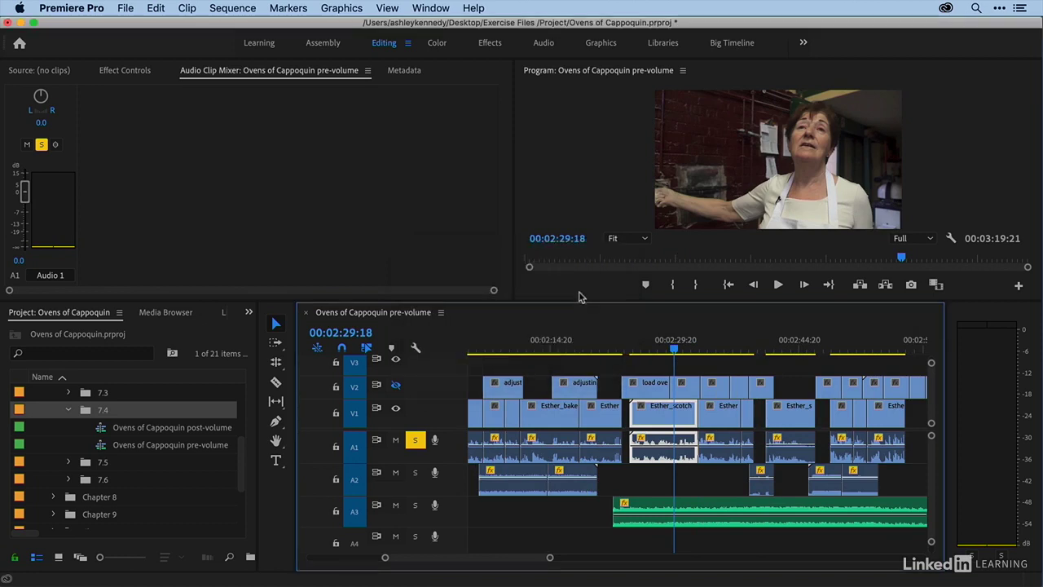
click(639, 362)
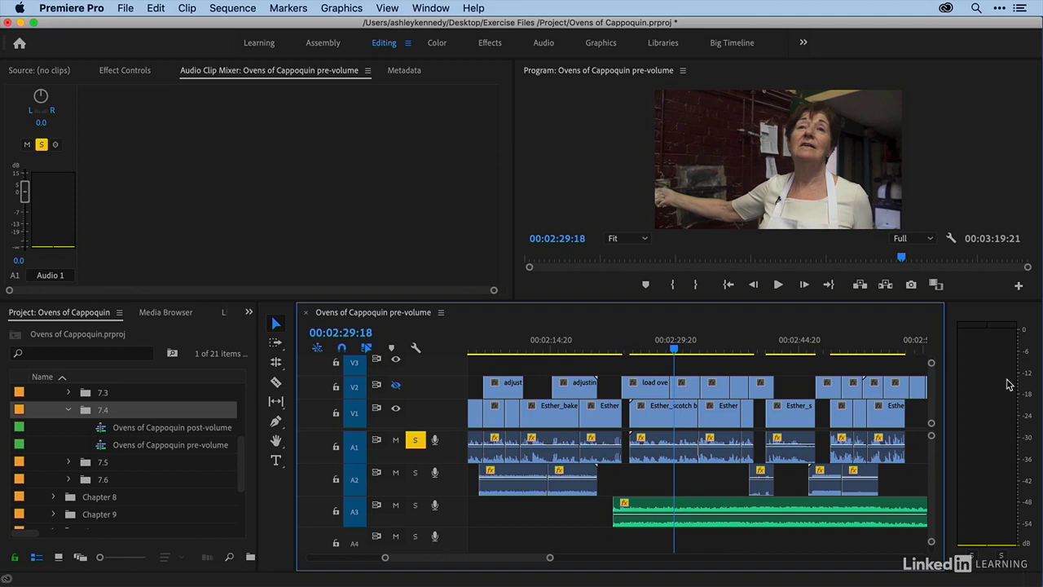
Step: Return to the start of the sequence and place the playhead at 00:00:04:00 over the first interview clip
key(minus)
key(minus)
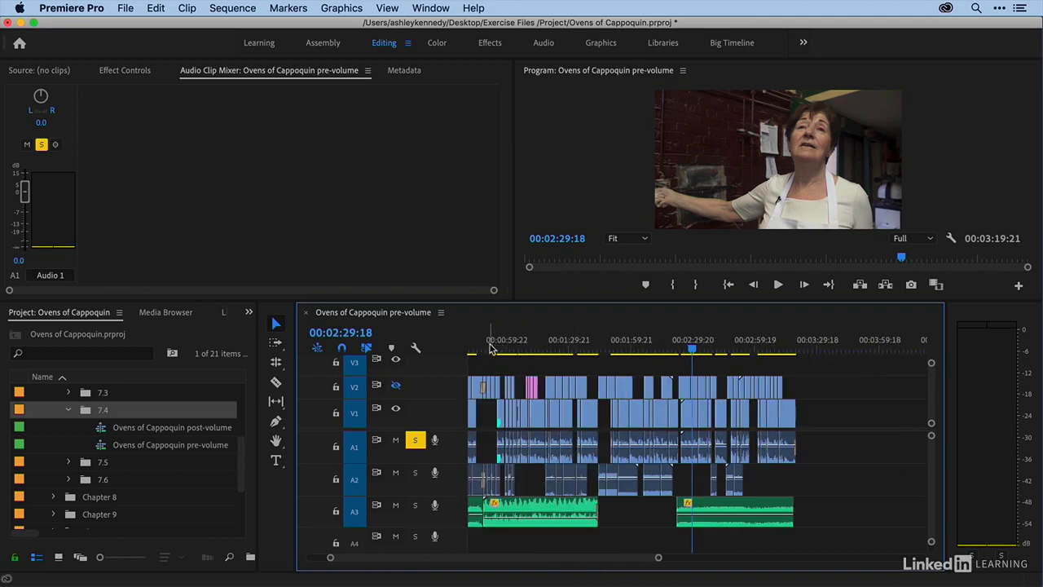
click(488, 349)
key(equal)
key(equal)
key(equal)
key(equal)
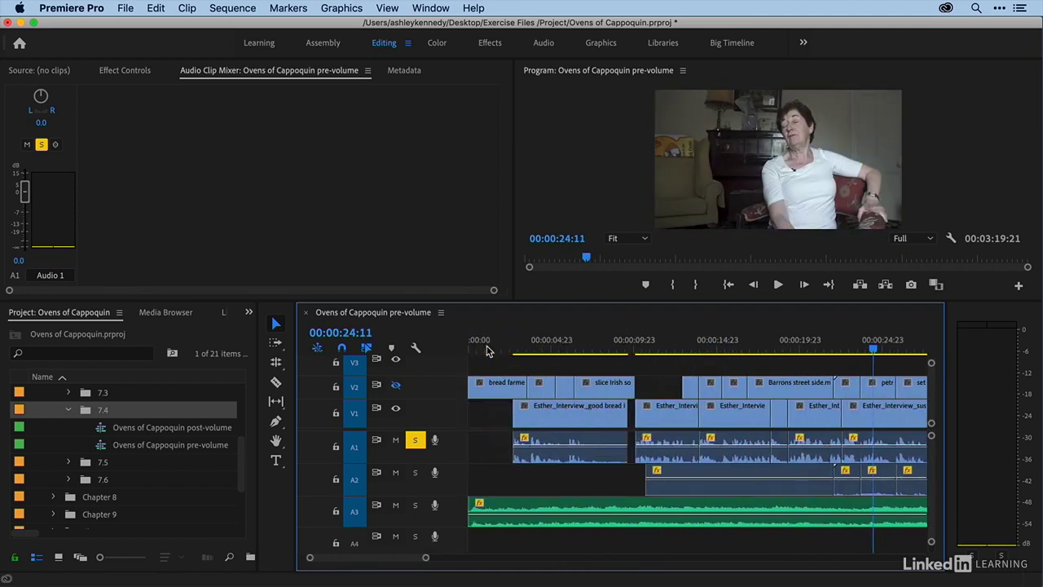
click(536, 348)
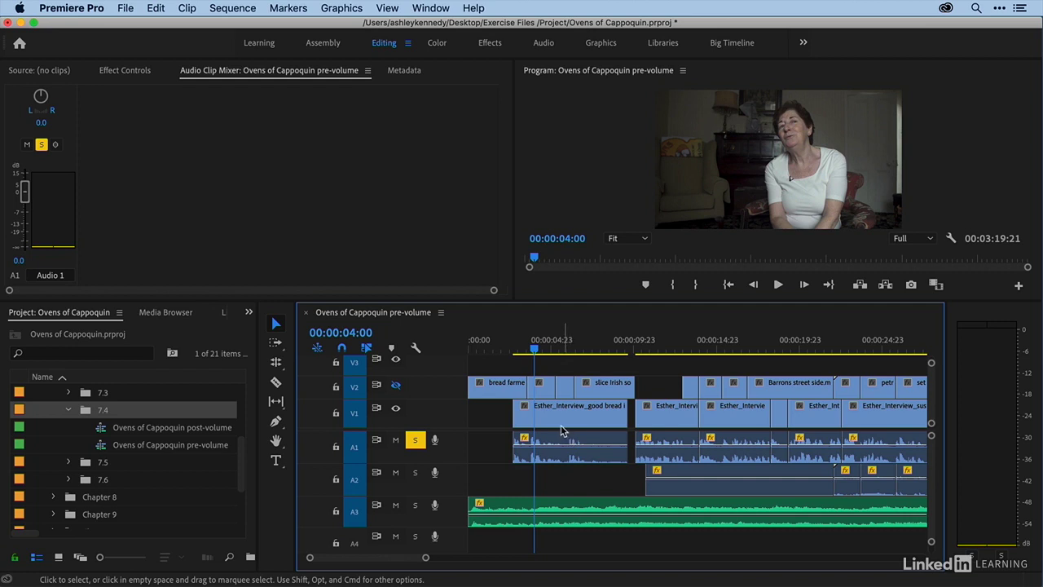
Step: Check whether Loop is enabled in the Program Monitor settings, and place the playhead at 00:00:03:23
click(950, 238)
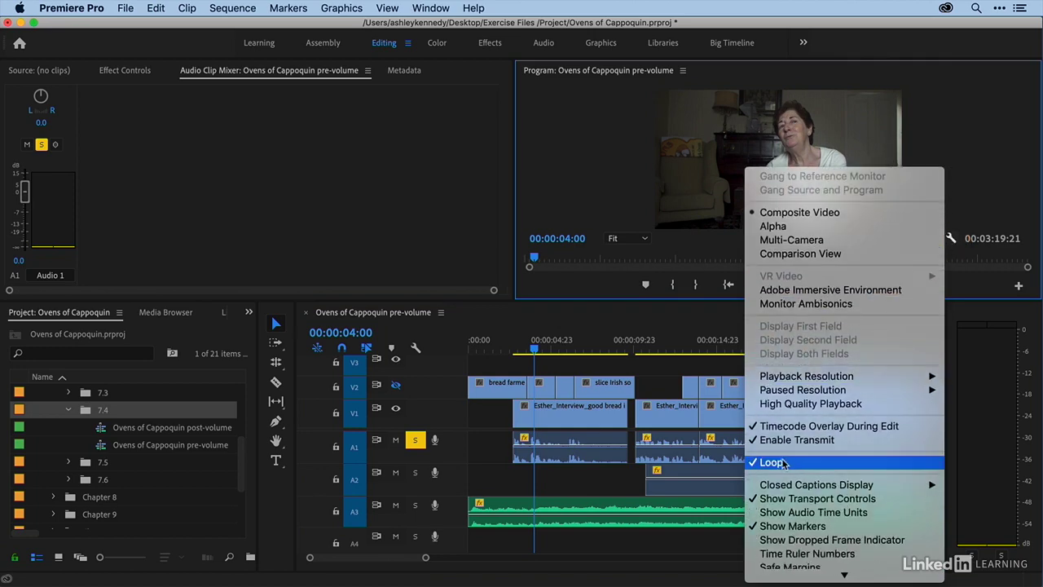
click(538, 347)
click(536, 349)
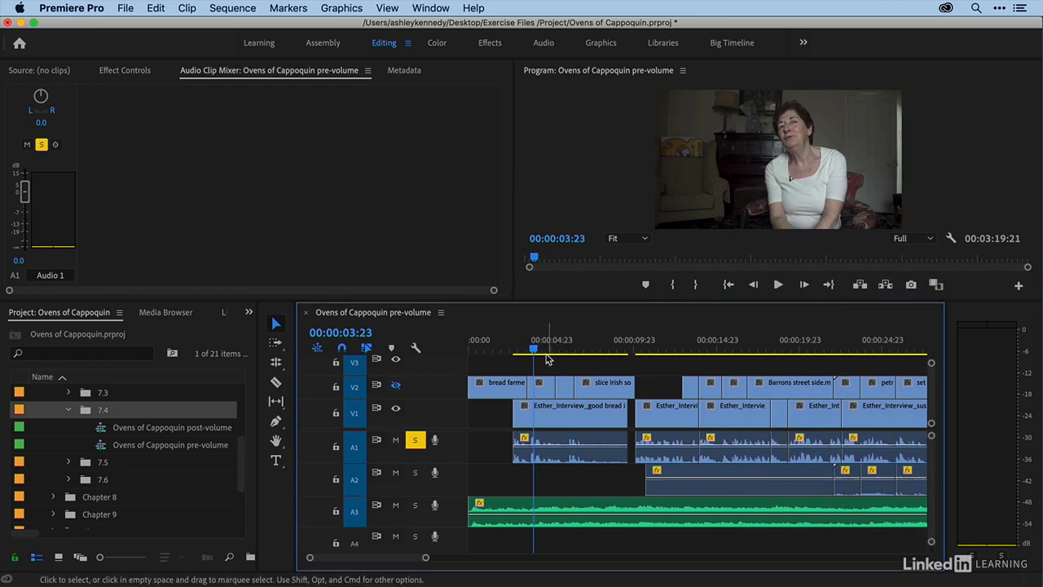
Step: Mark in and out points around a section about 00:00:01:18 long in the first interview clip, ending at 00:00:06:00
click(543, 350)
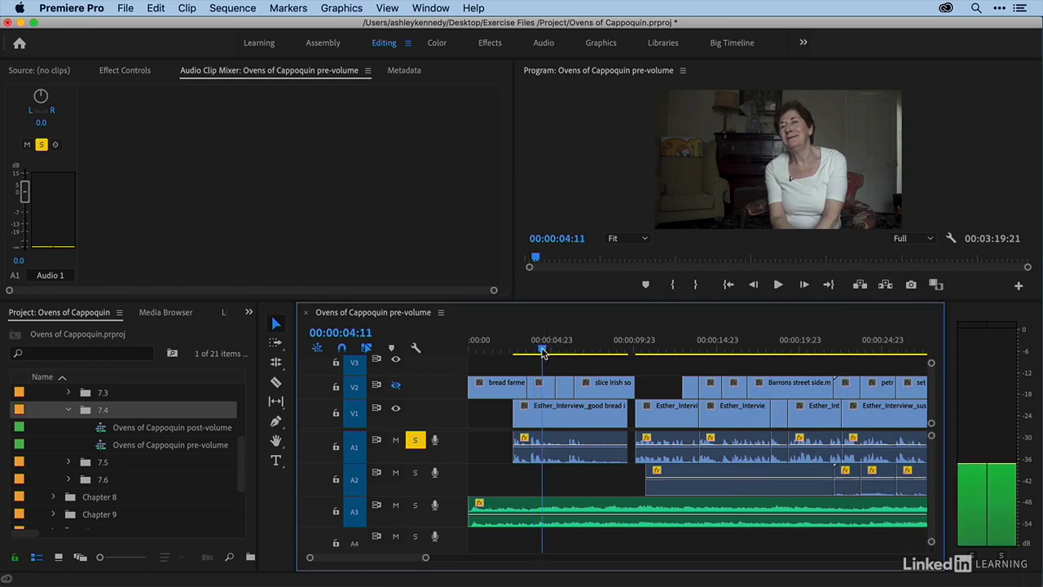
drag(543, 351, 571, 352)
key(i)
key(o)
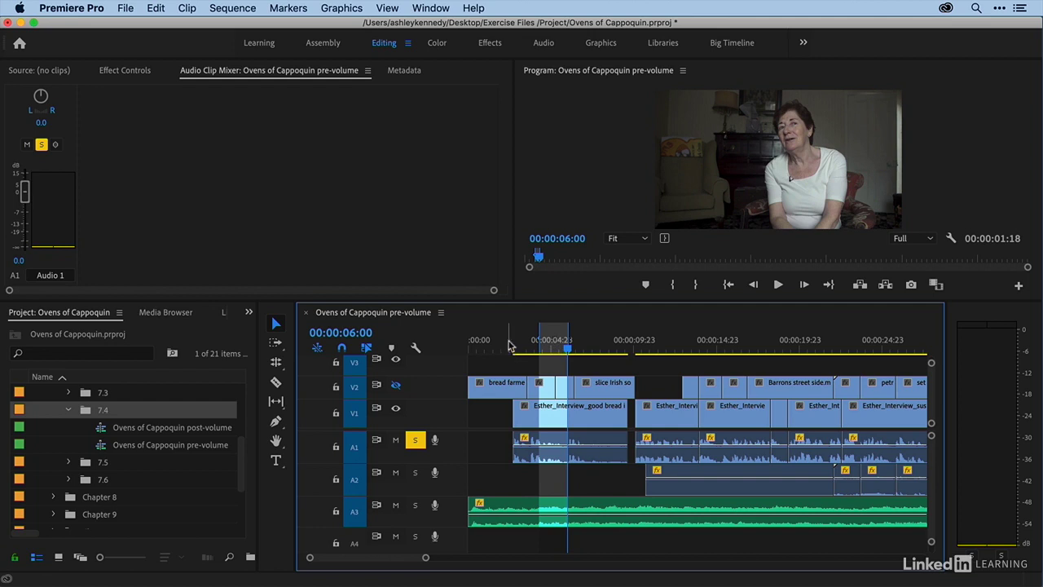
Step: Loop playback of the marked section and set the first interview clip's volume to 2.0 dB, stopping playback when done
key(space)
key(space)
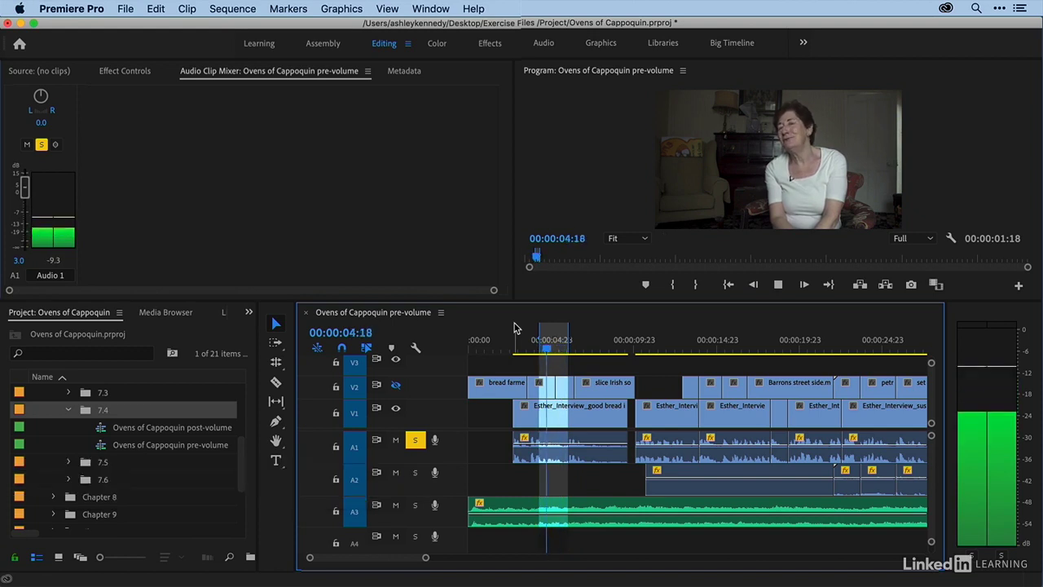
key(space)
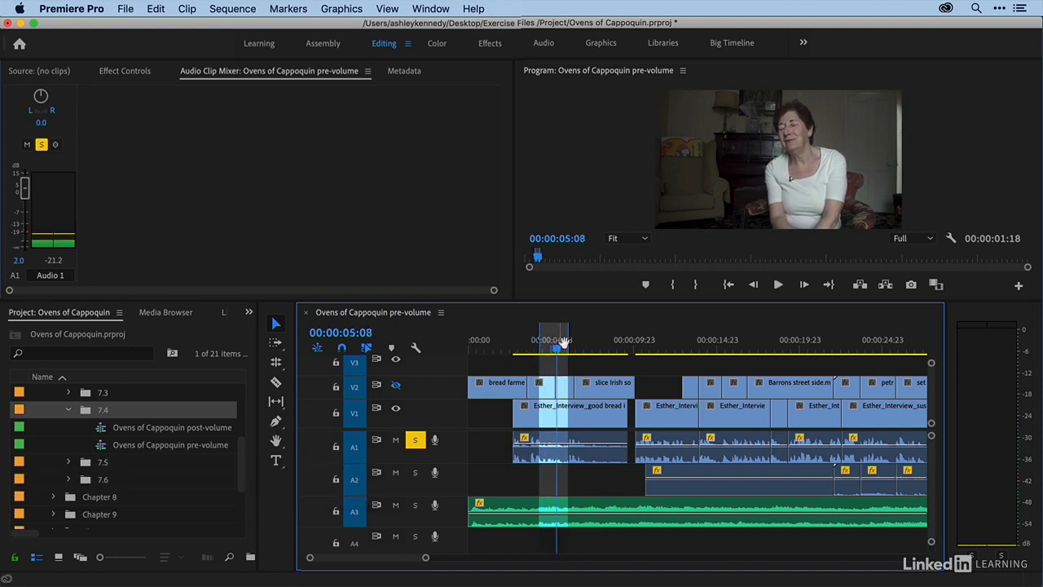
Step: Mark and loop a section about 00:00:01:19 long in the second interview clip, and set the clip's volume to 1.0 dB
mouse_move(646, 345)
mouse_down()
mouse_move(674, 345)
mouse_move(646, 345)
mouse_up()
key(space)
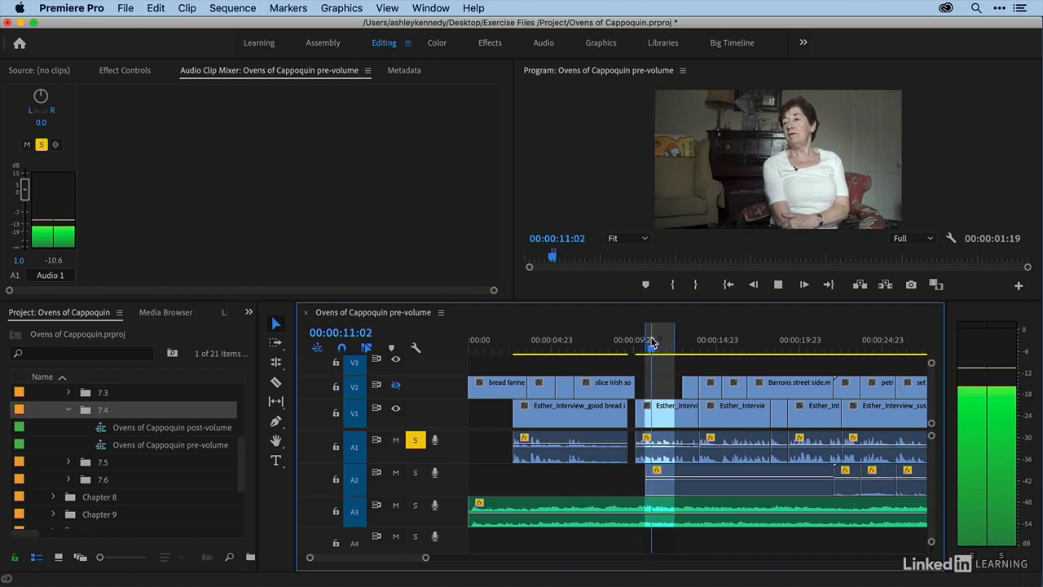
key(space)
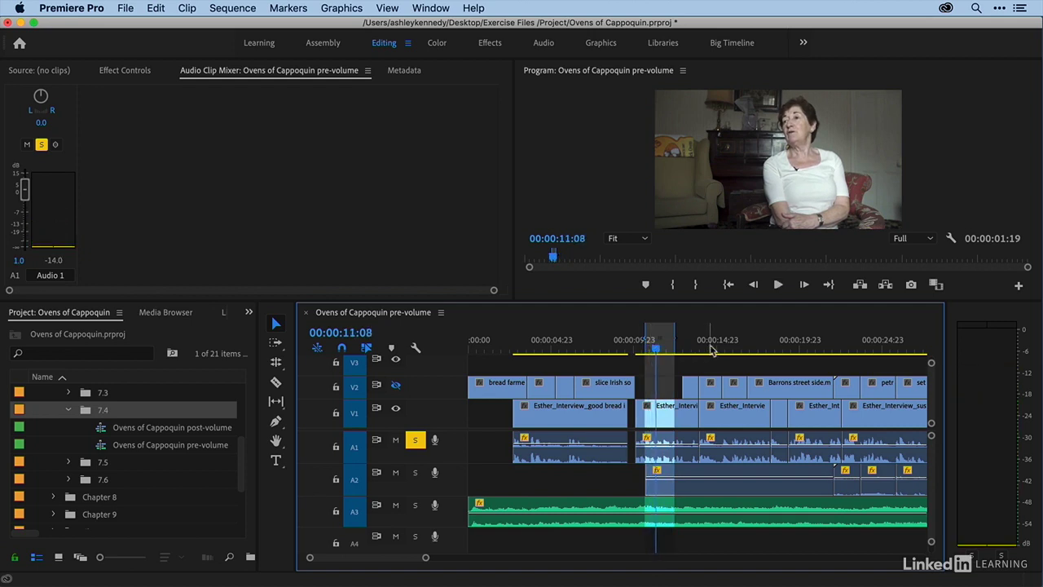
Step: Mark a section about 00:00:01:16 long in the third interview clip, around 00:00:15:15, and loop it to check its level
drag(715, 345, 714, 346)
key(i)
click(743, 347)
key(o)
key(space)
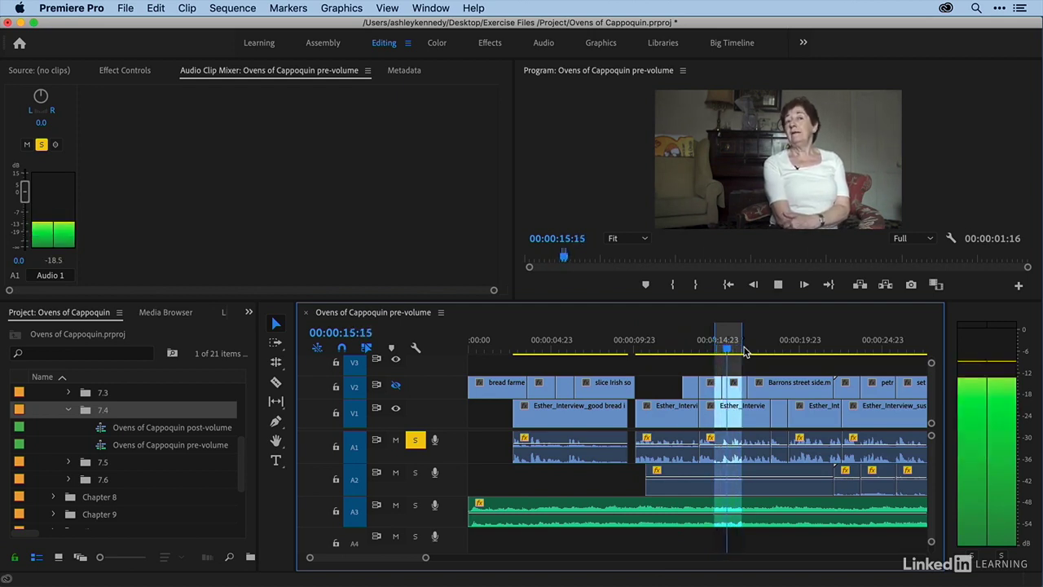
key(space)
Step: Mark and loop about 12 frames of the short interview clip from 00:00:18:07, and set its volume to -2.0 dB
click(770, 349)
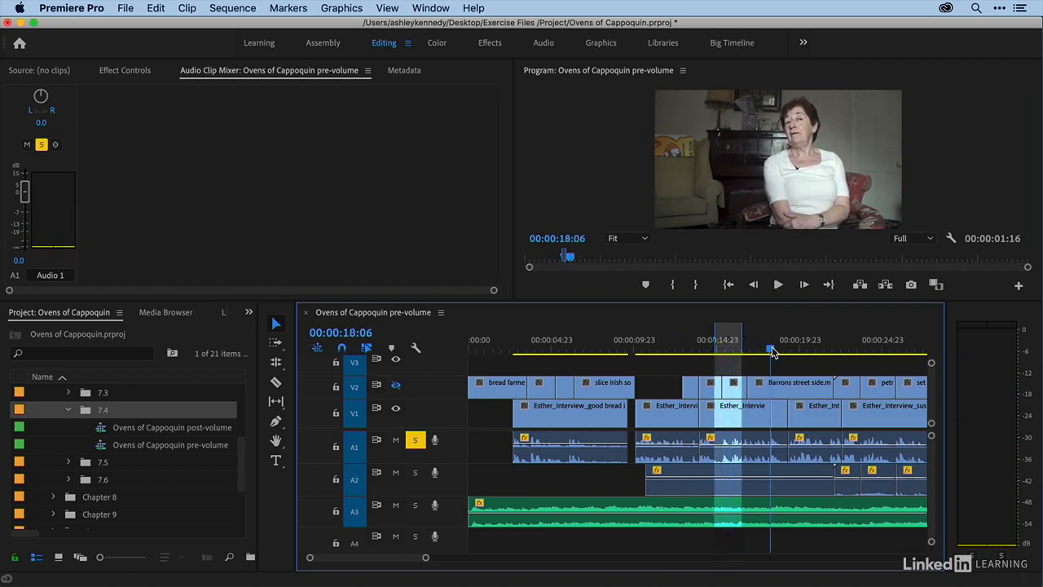
key(=)
key(=)
key(Right)
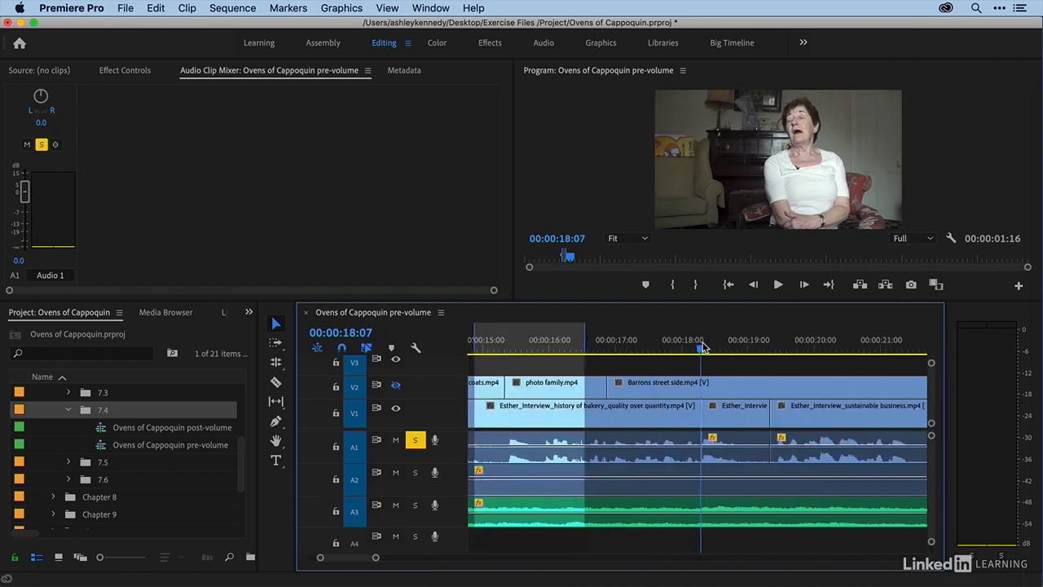
key(i)
click(733, 349)
key(o)
key(space)
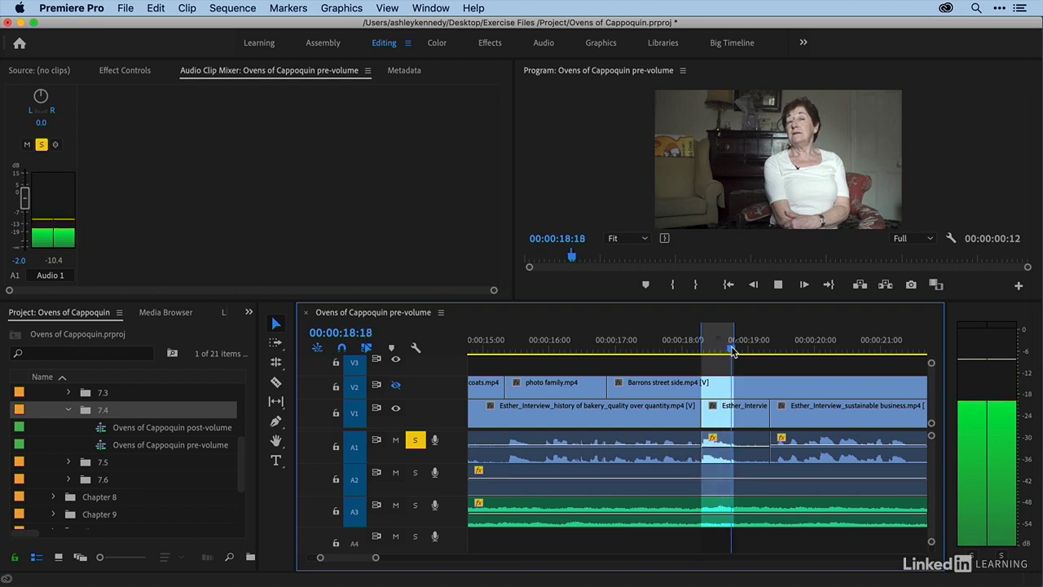
key(space)
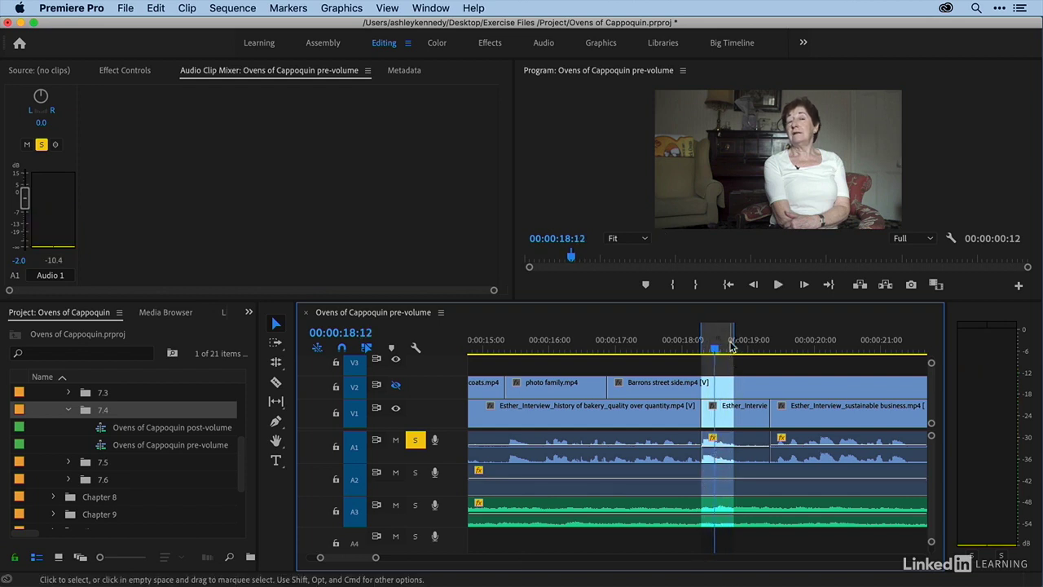
Step: Place the playhead at 00:00:18:21 and copy the short interview clip on A1 that starts at 00:00:18:07
click(740, 346)
key(minus)
key(minus)
key(minus)
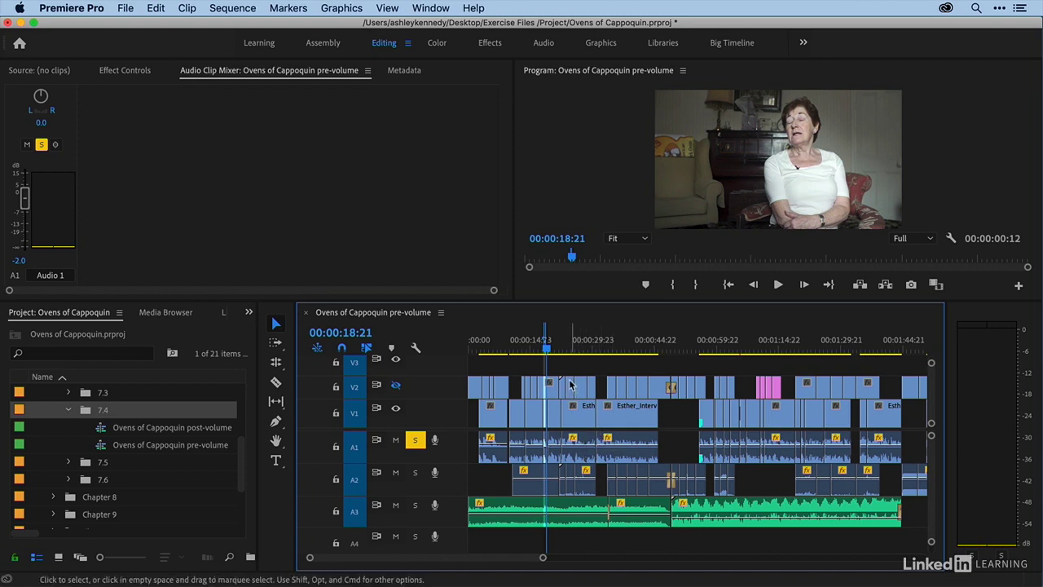
key(=)
key(=)
key(=)
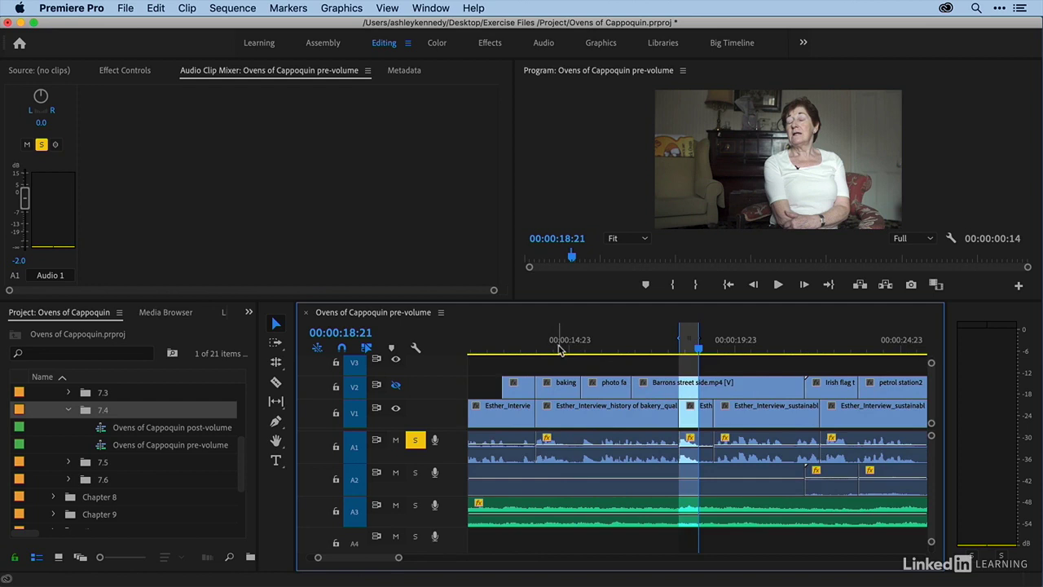
click(702, 443)
key(super+c)
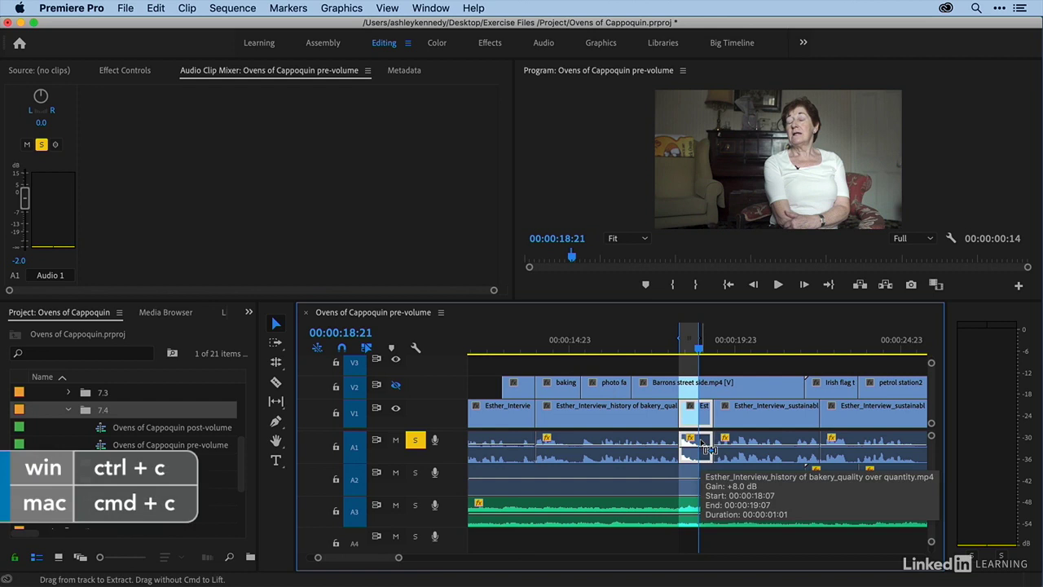
Step: Open Paste Attributes for the interview clips between about 00:00:55 and 00:01:31, exclude Motion, Opacity, Time Remapping and Channel Volume, cancel, and deselect the clips
key(minus)
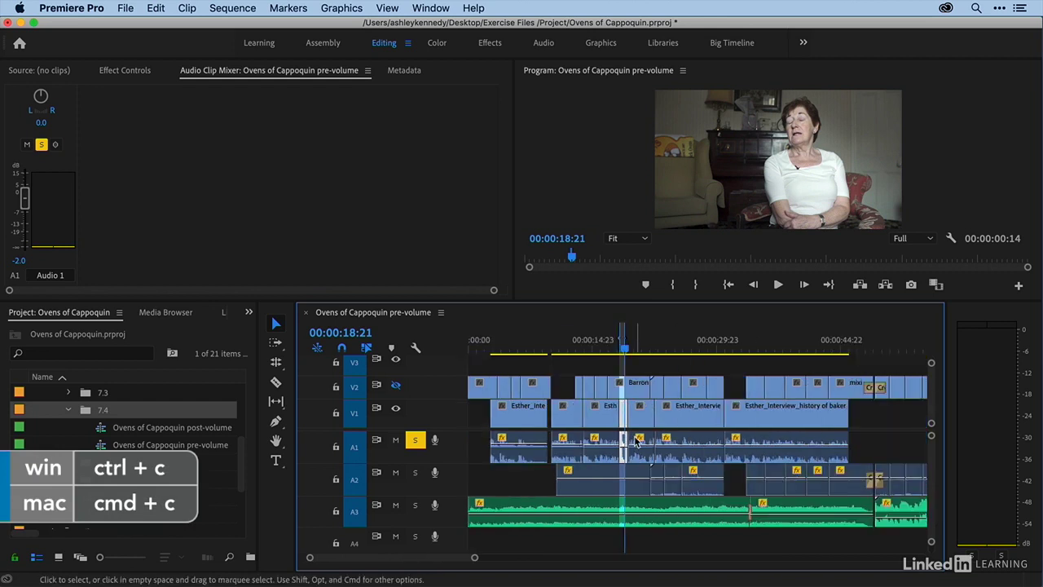
key(minus)
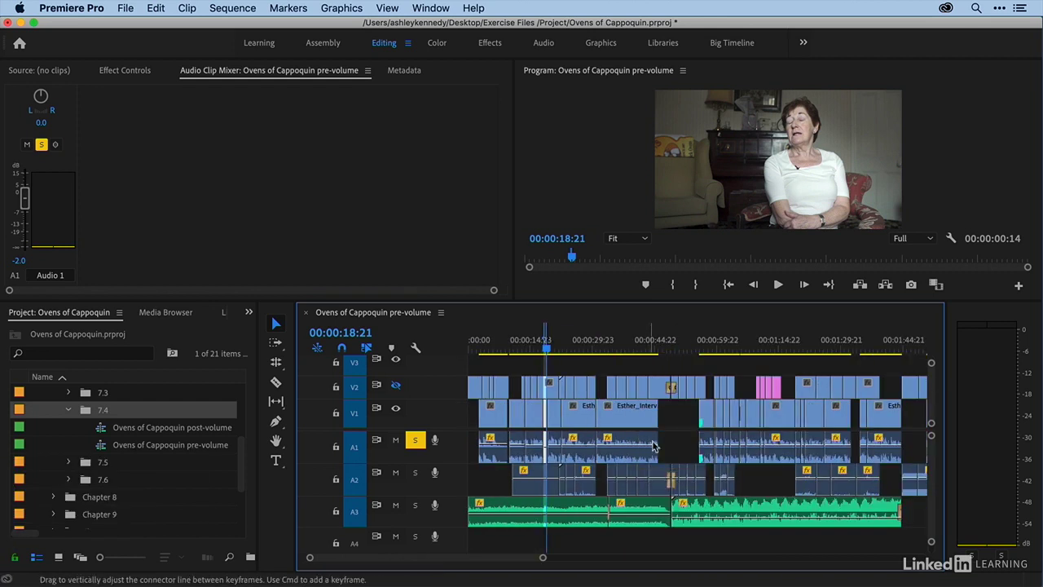
drag(678, 440, 836, 450)
click(155, 8)
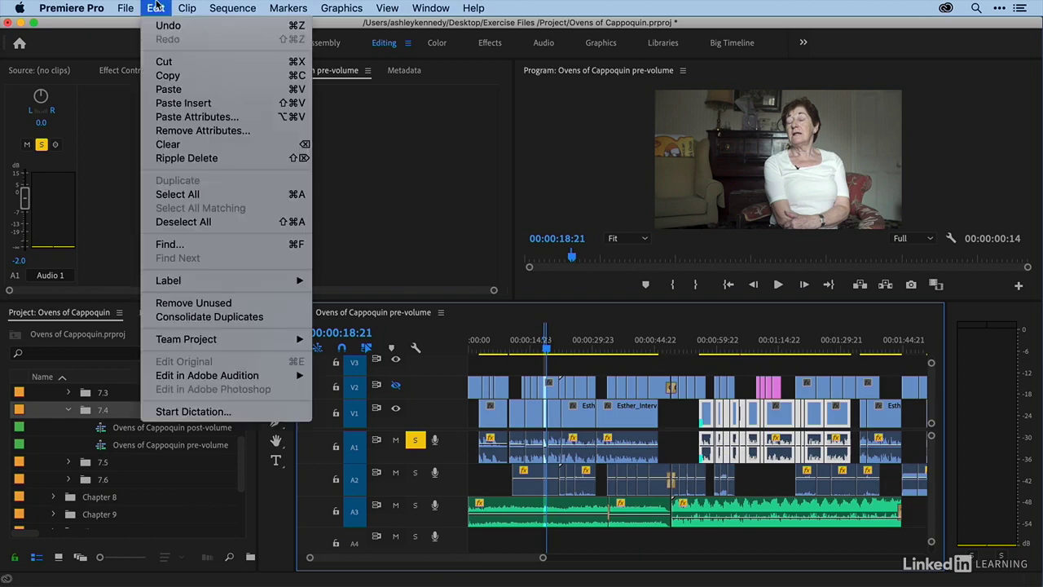
click(167, 118)
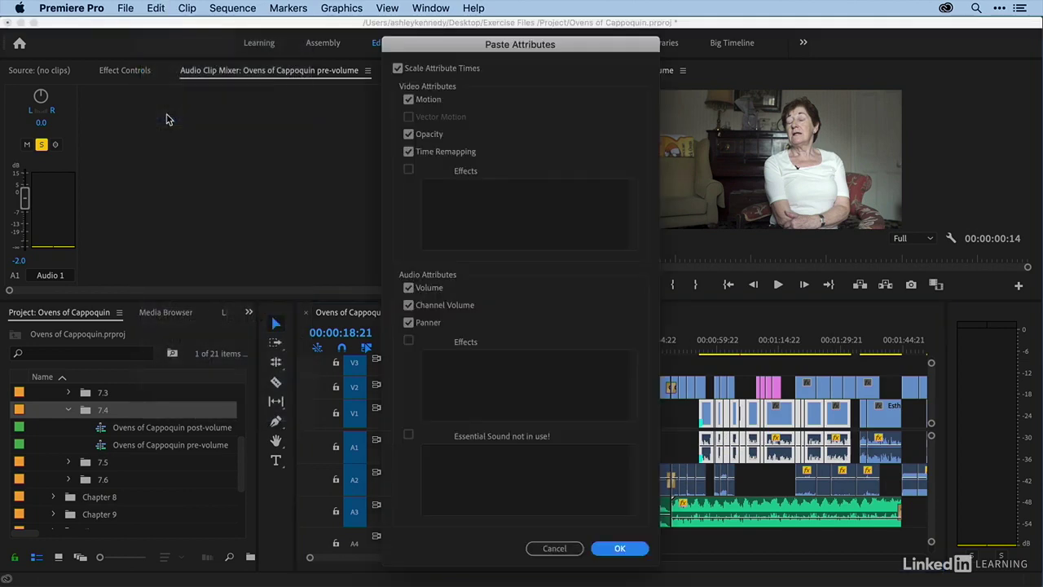
click(407, 99)
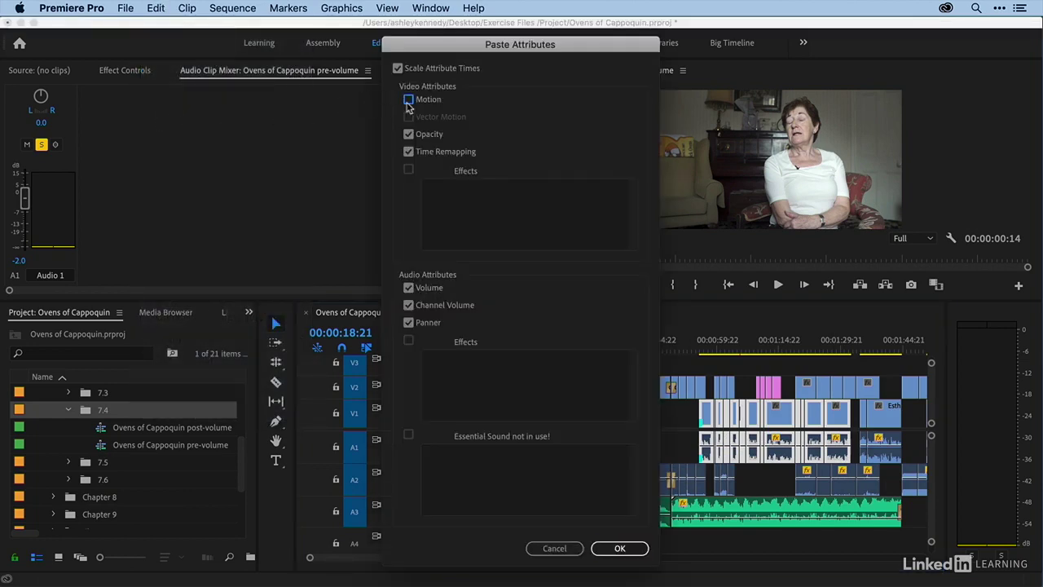
click(410, 134)
click(409, 152)
click(409, 305)
click(544, 548)
click(673, 418)
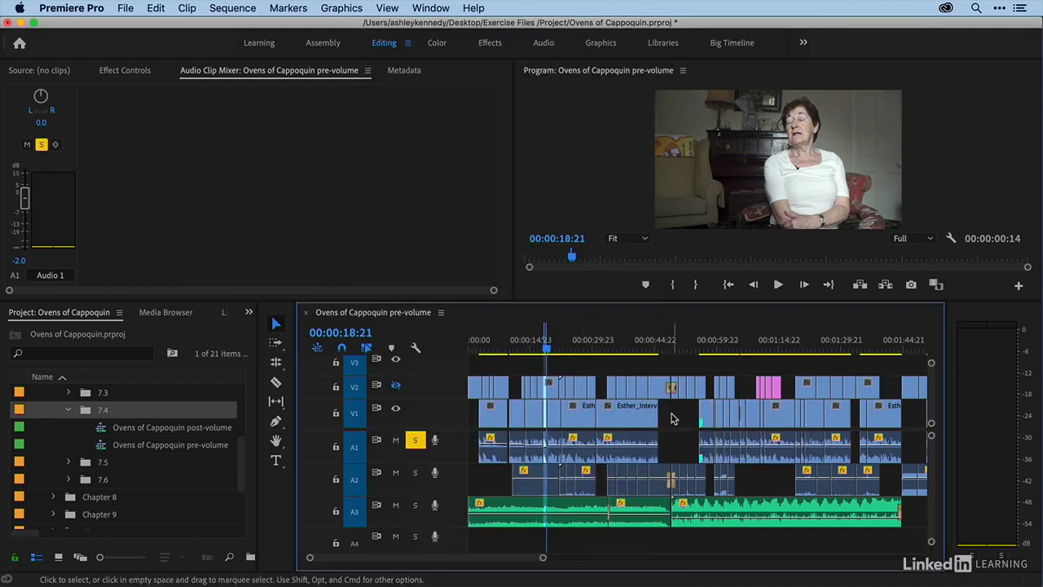
Step: Open the Ovens of Cappoquin post-volume sequence from the 7.4 bin
key(minus)
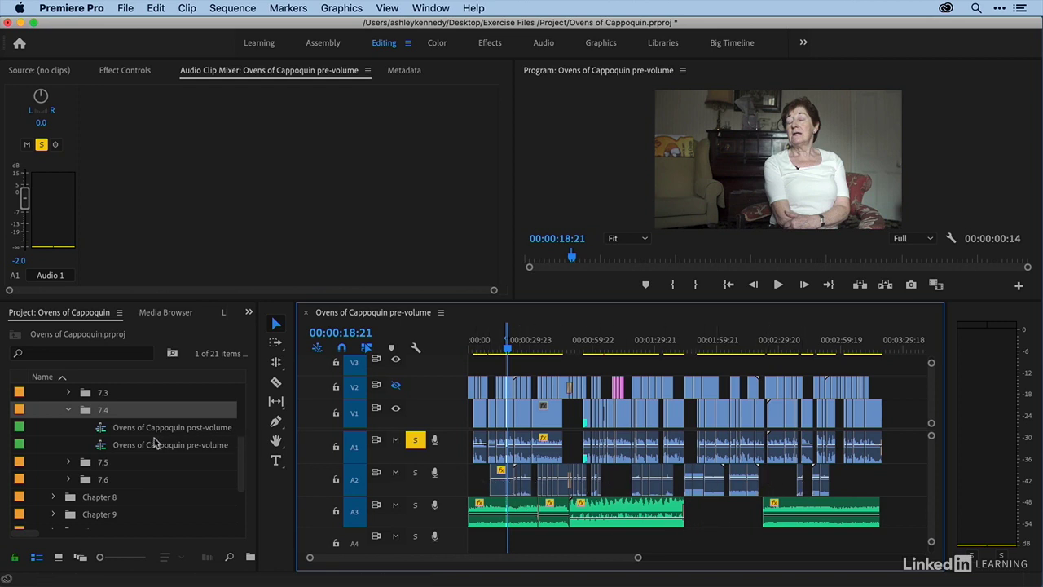
double_click(106, 430)
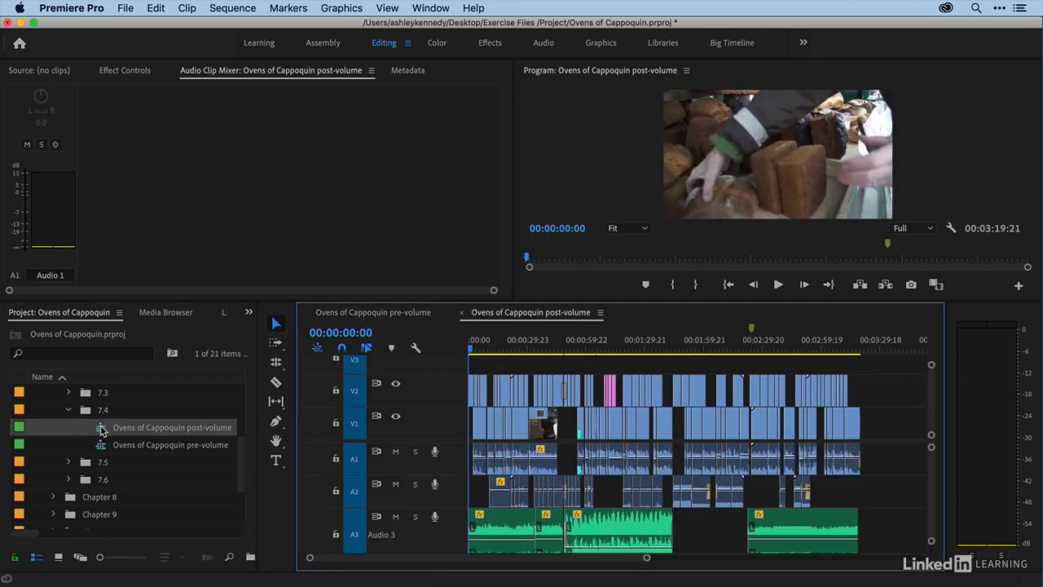